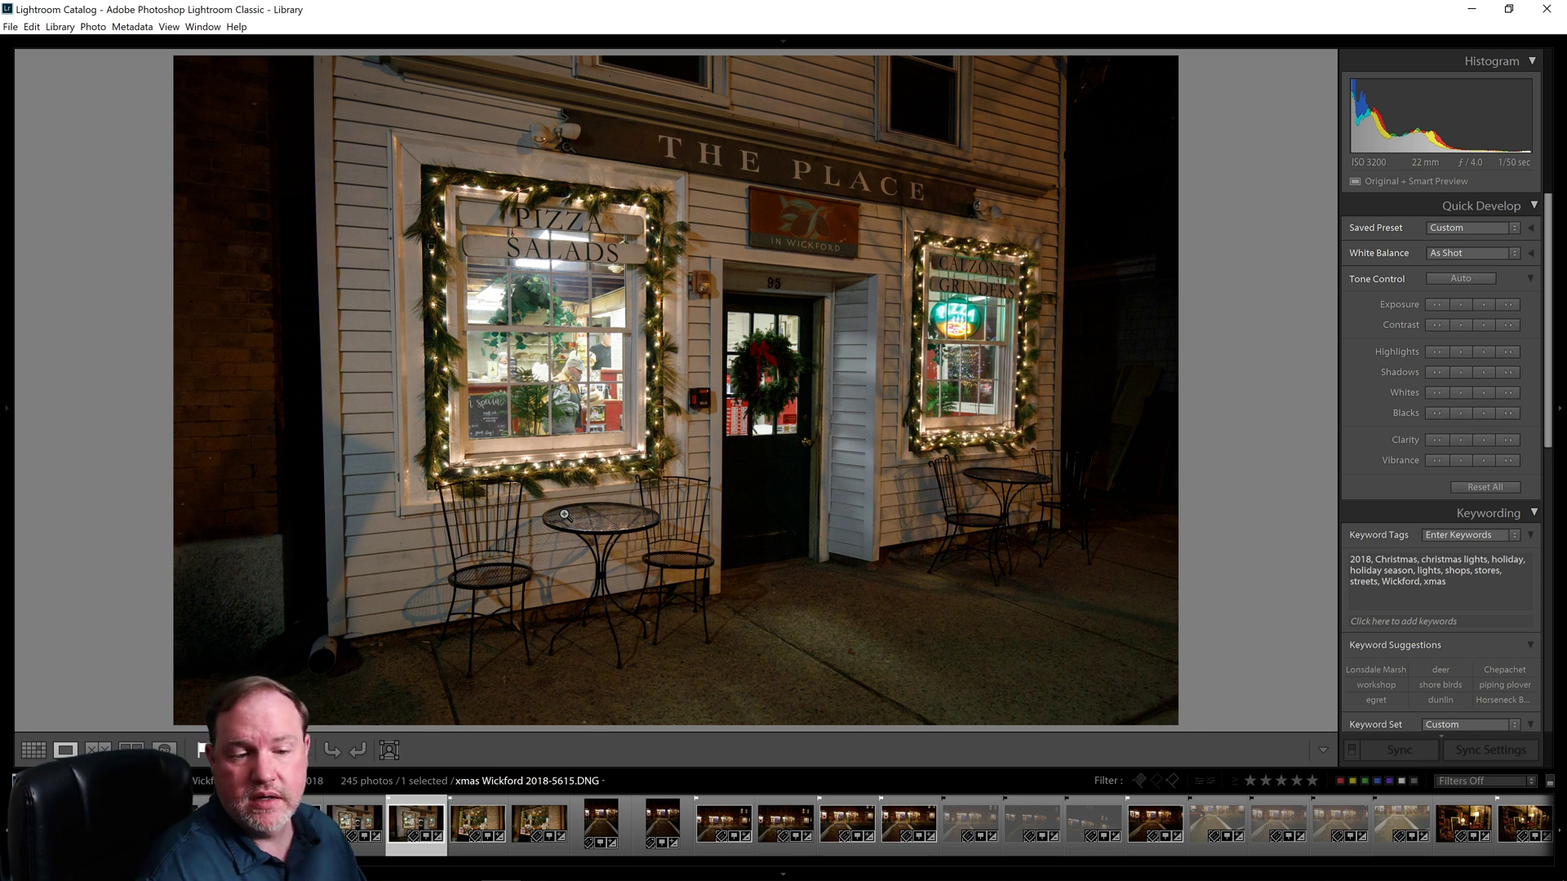
right_click(416, 831)
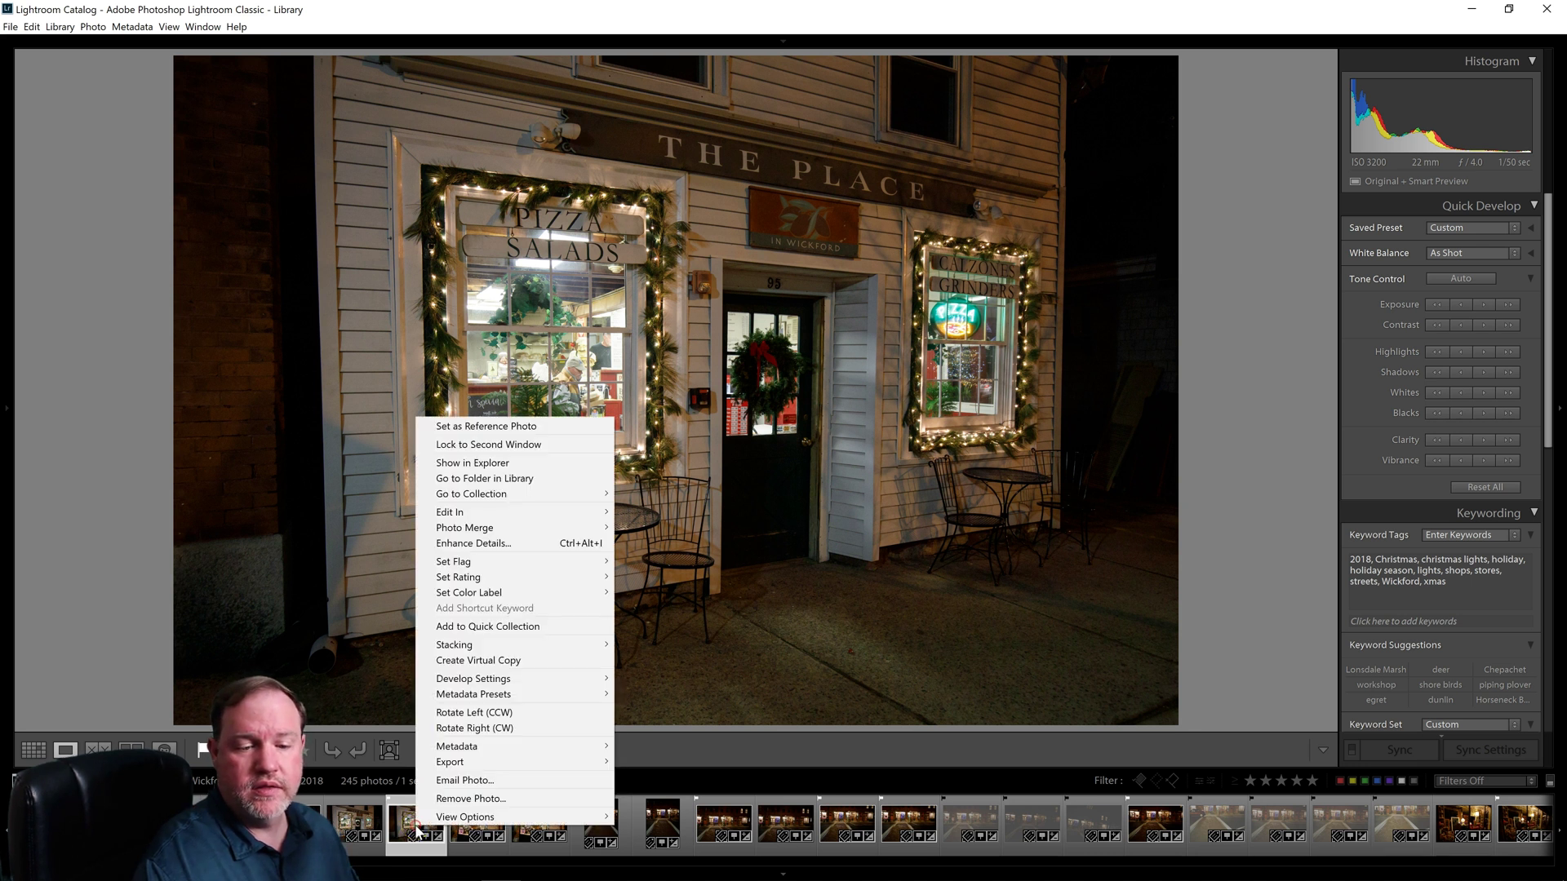
mouse_move(473, 762)
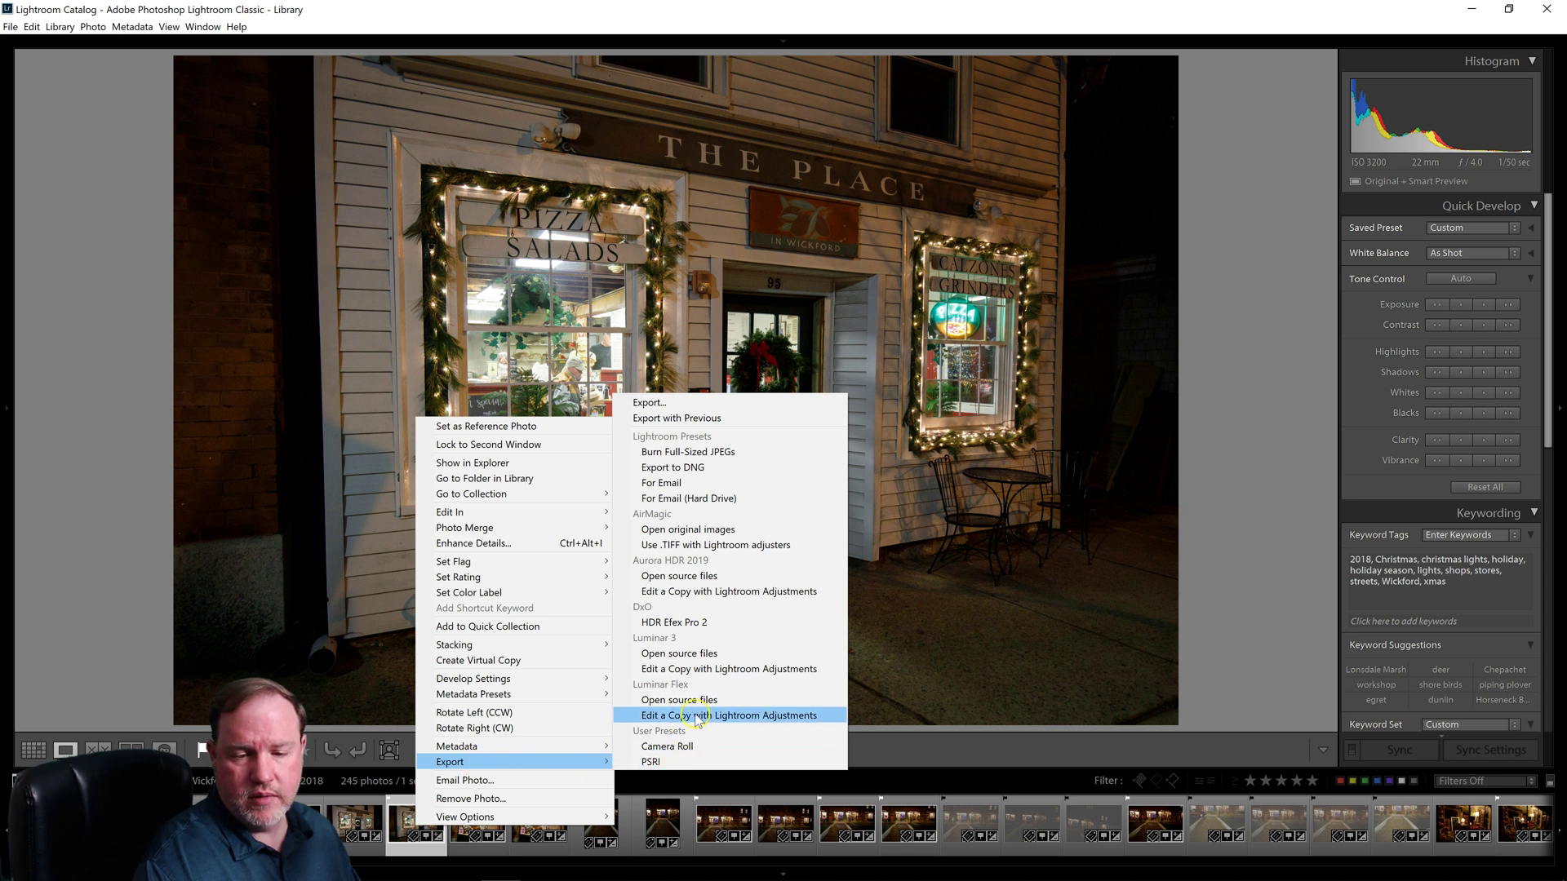
left_click(801, 716)
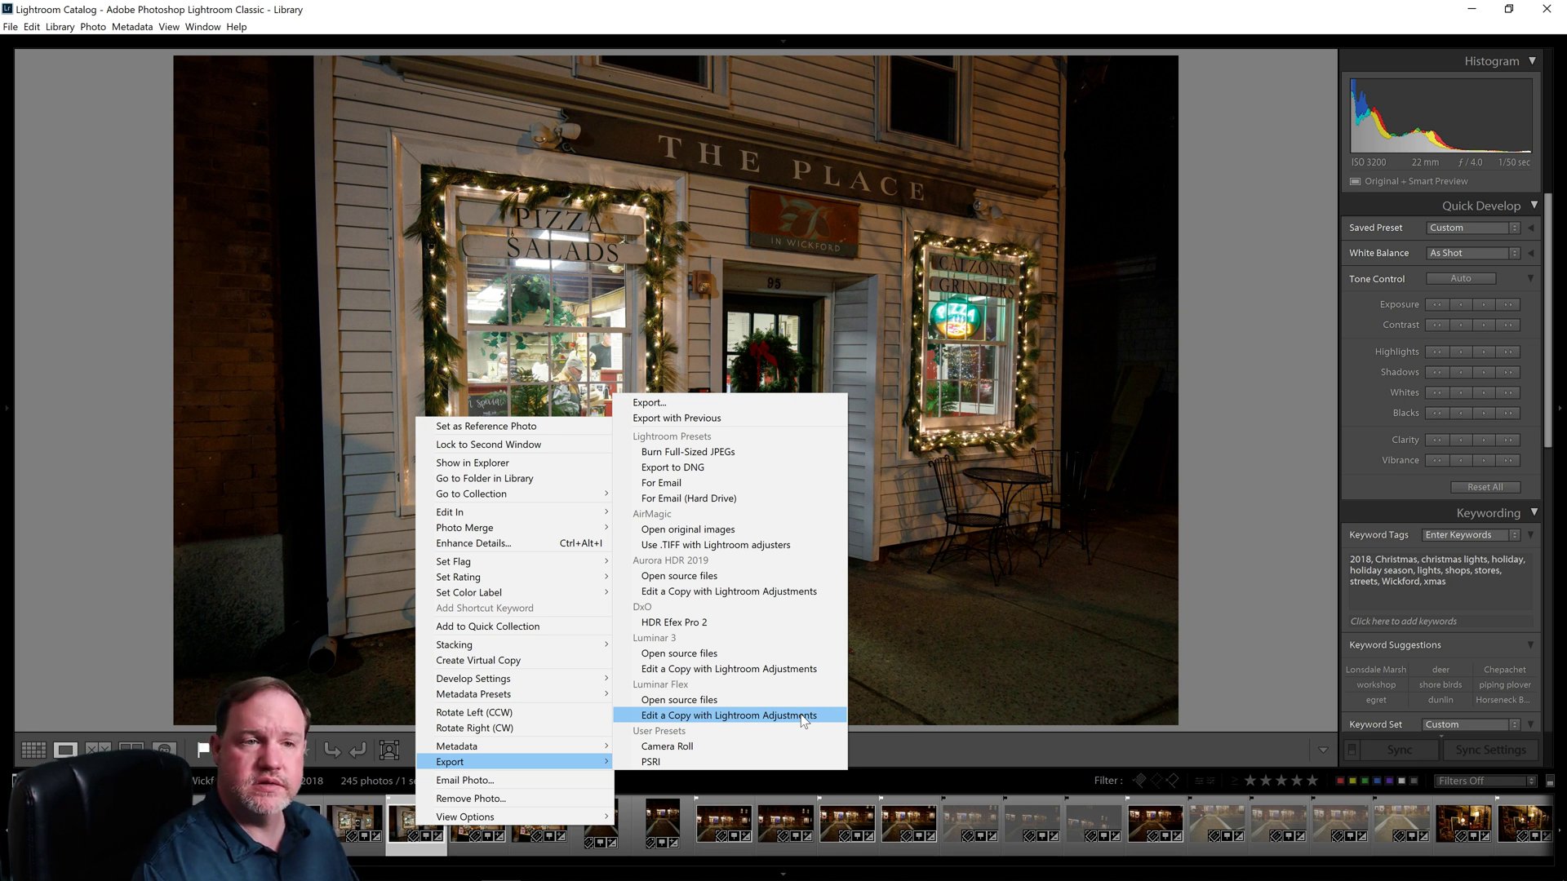
left_click(155, 418)
Export the storefront photo xmas Wickford 2018-5615.DNG to Luminar Flex with the preset Edit a Copy with Lightroom Adjustments
left_click(9, 26)
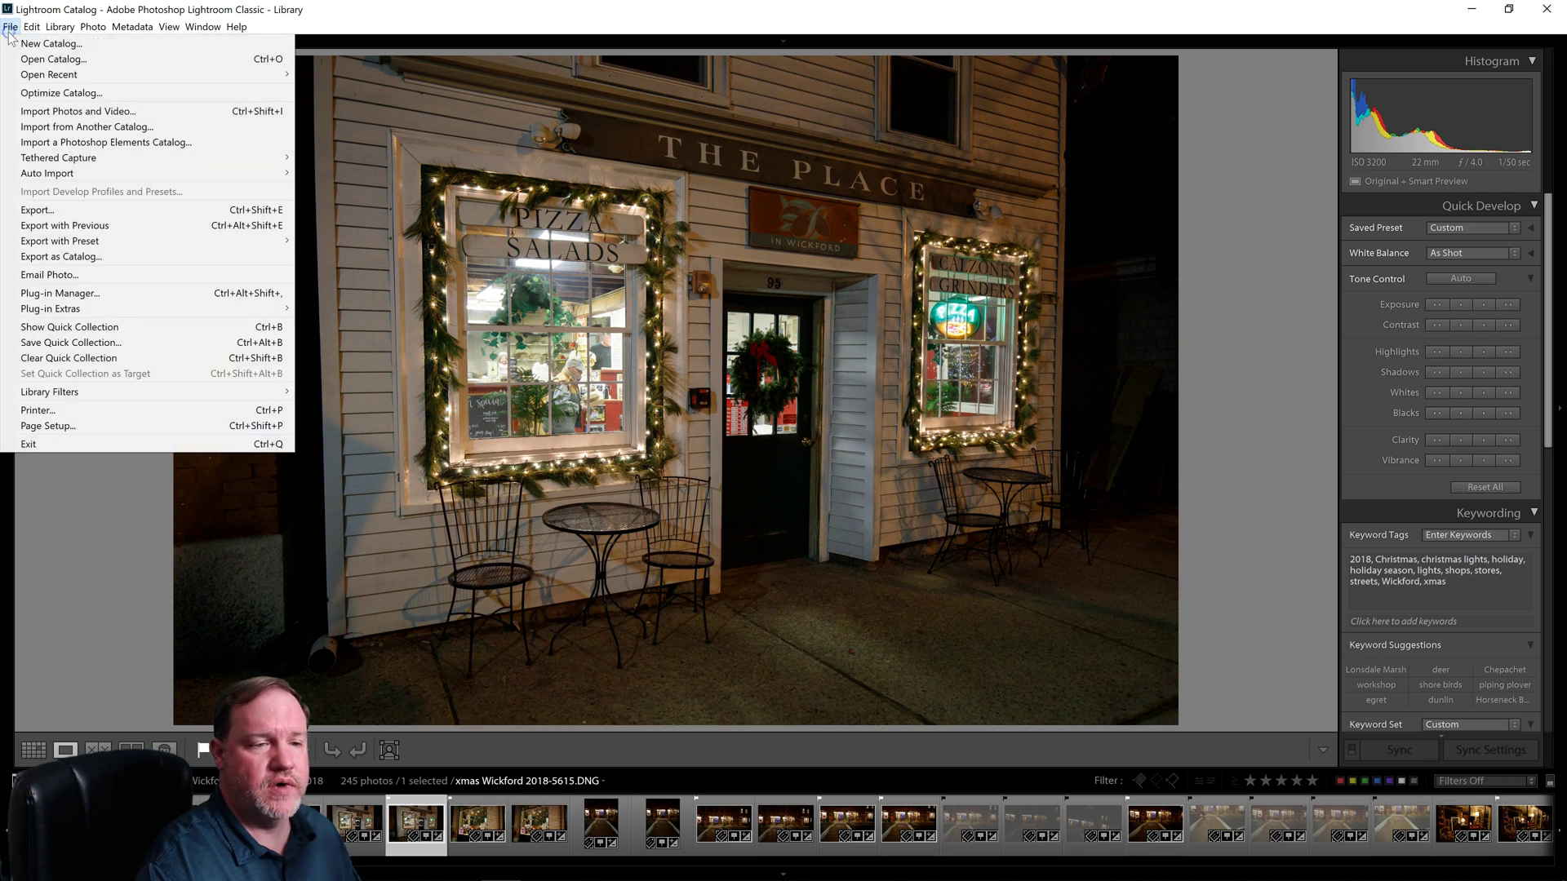
mouse_move(45, 245)
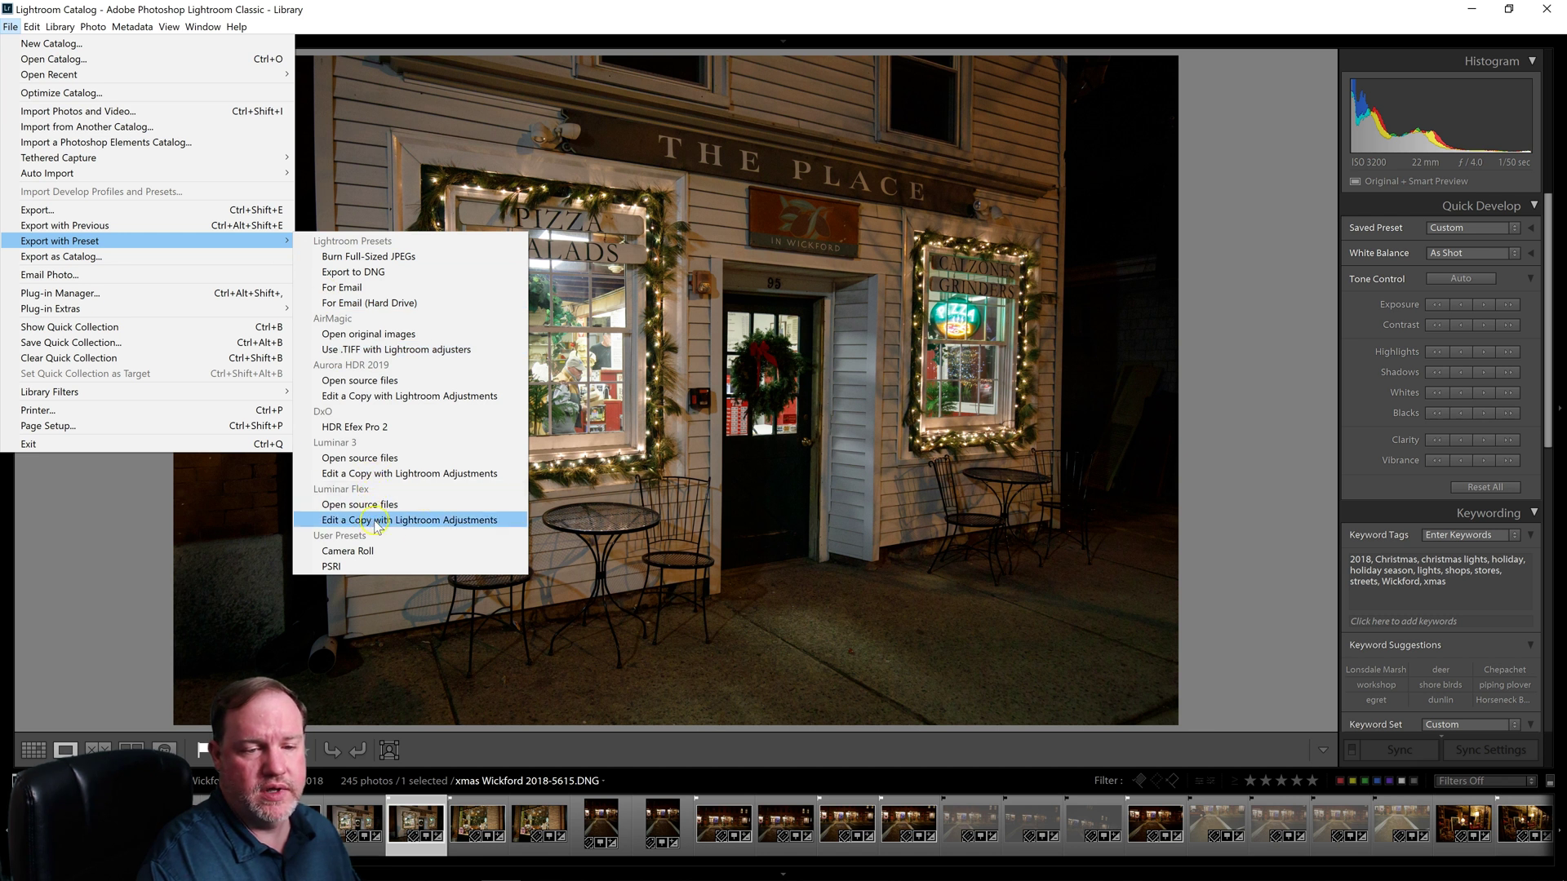
left_click(423, 522)
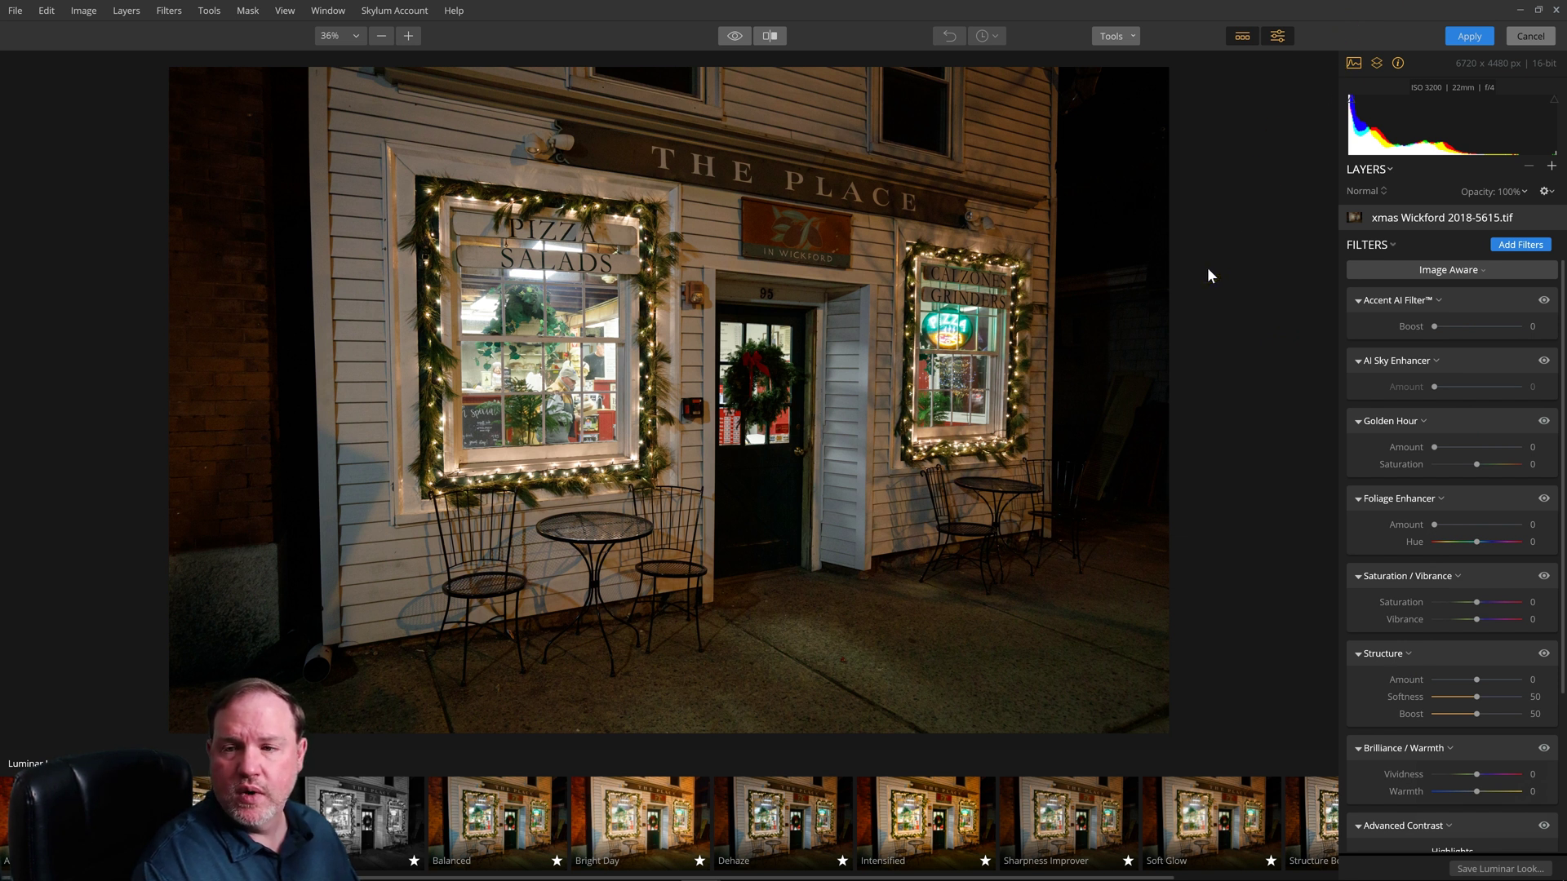
Apply the Balanced look at a reduced amount to the storefront photo and return the edited copy to Lightroom
left_click_drag(1433, 326, 1465, 327)
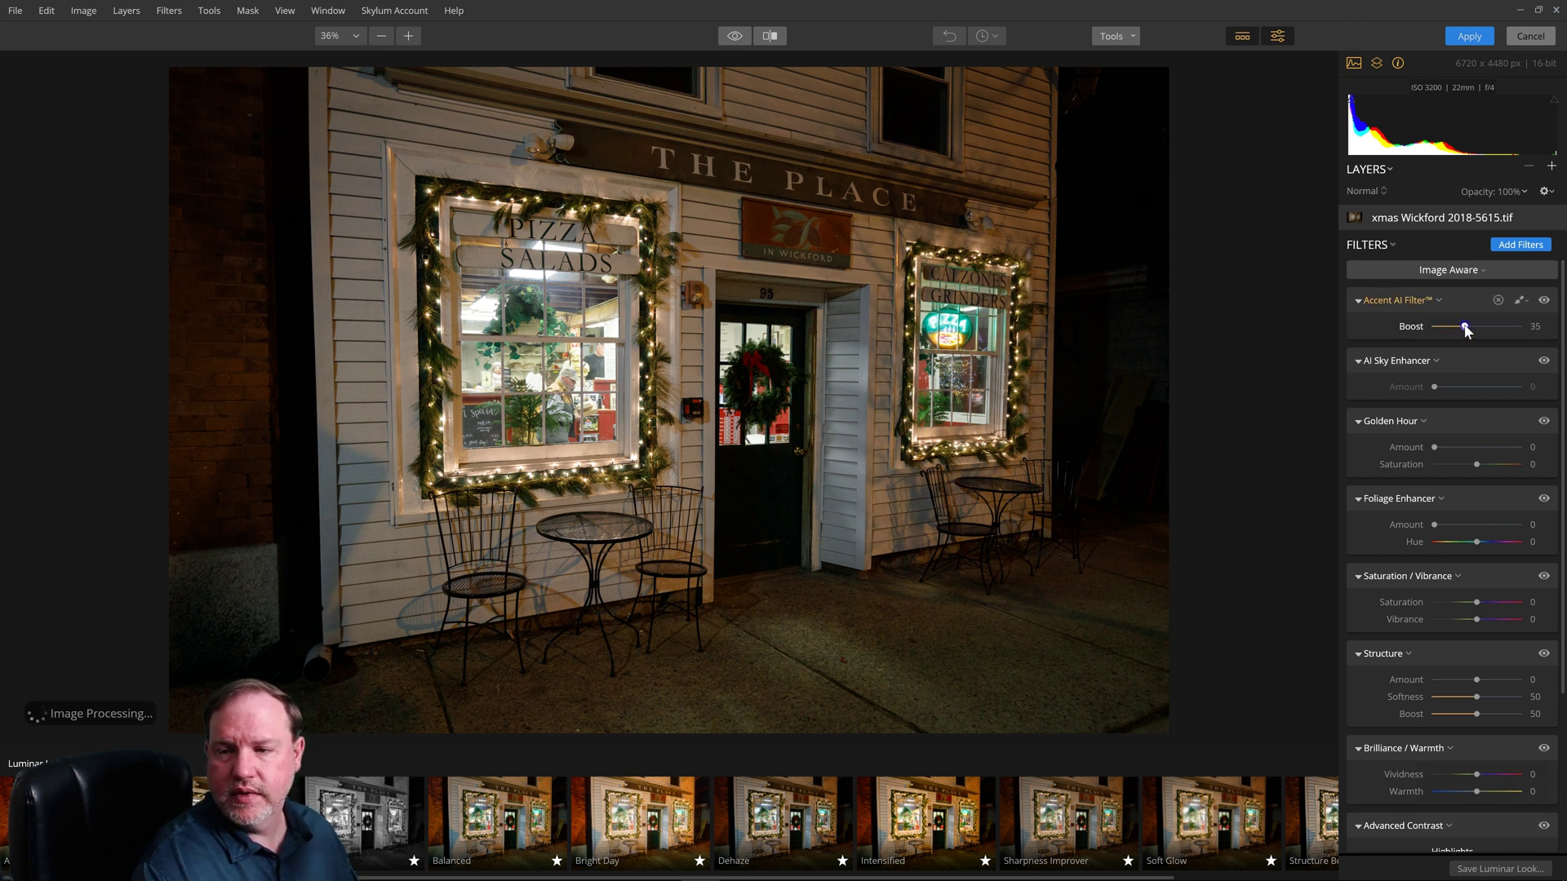
left_click(444, 820)
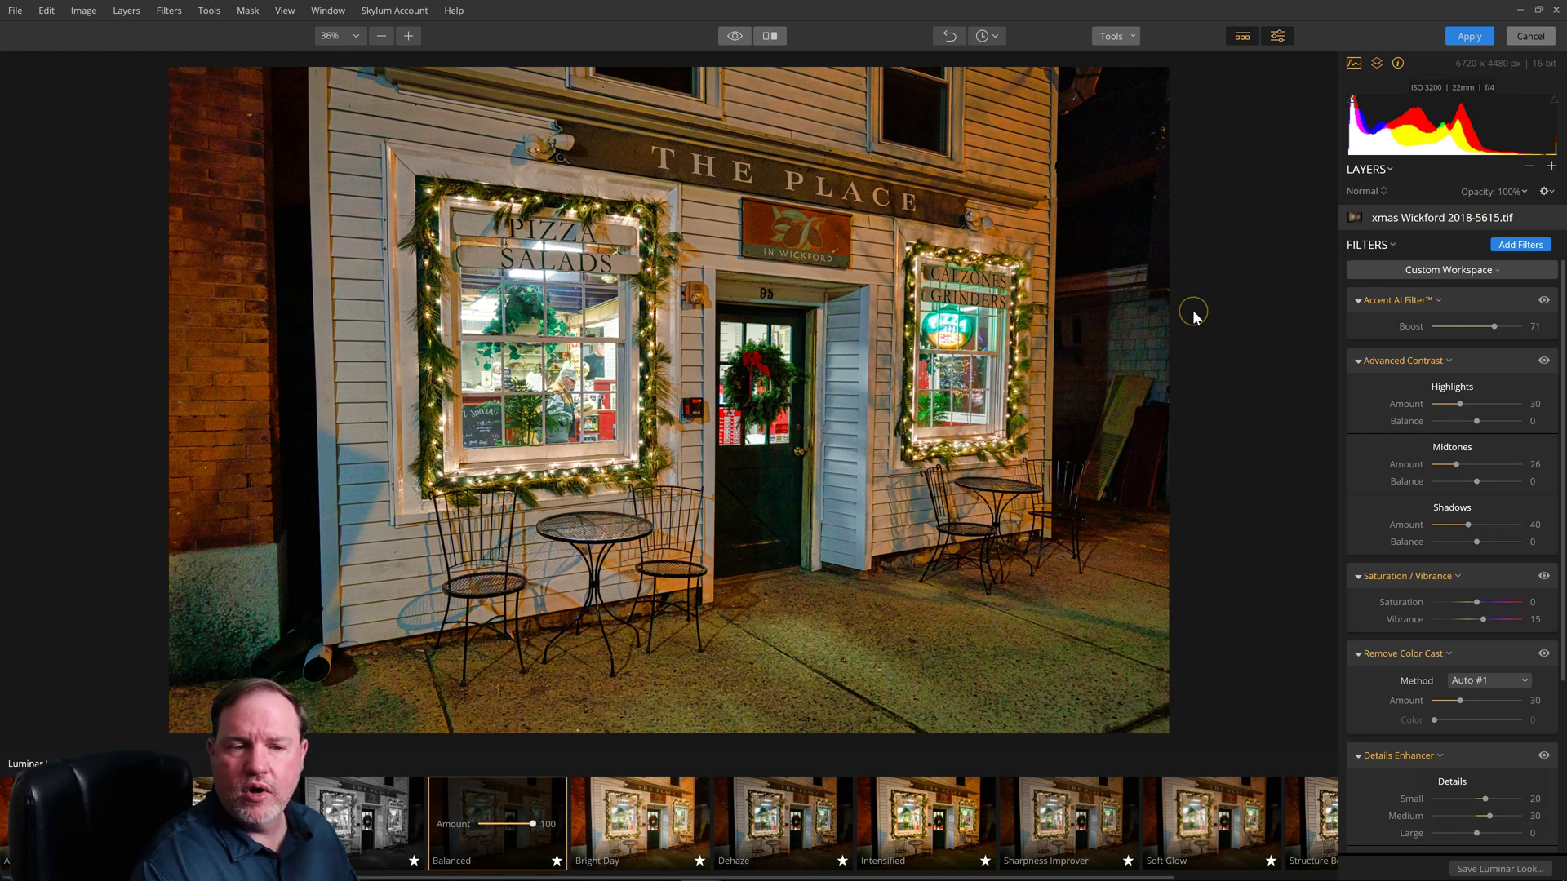
left_click_drag(526, 841, 507, 841)
left_click(1466, 38)
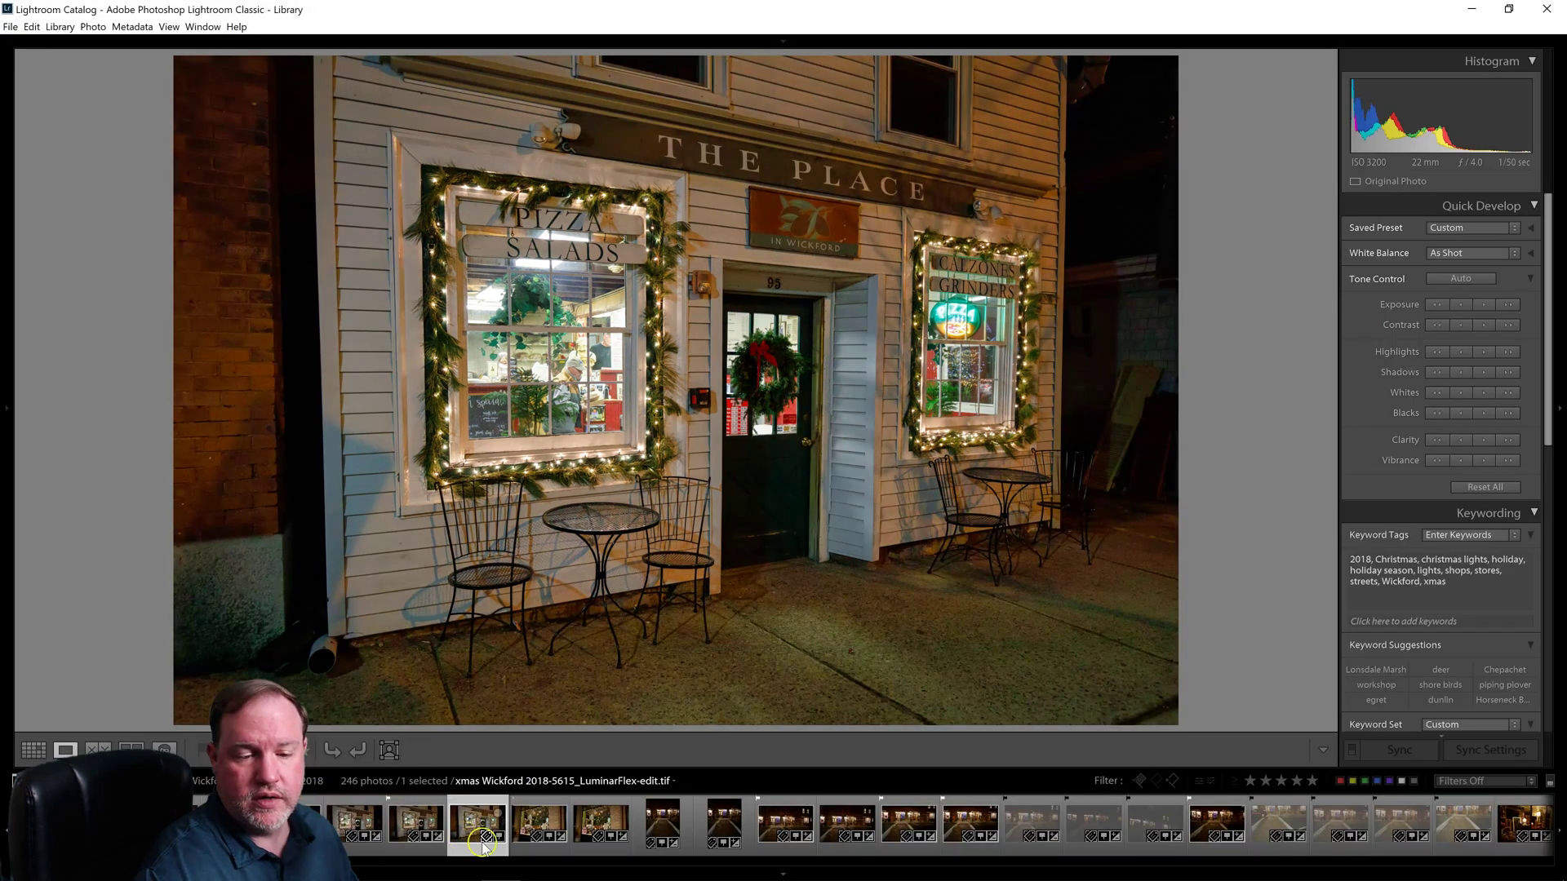
left_click(473, 845)
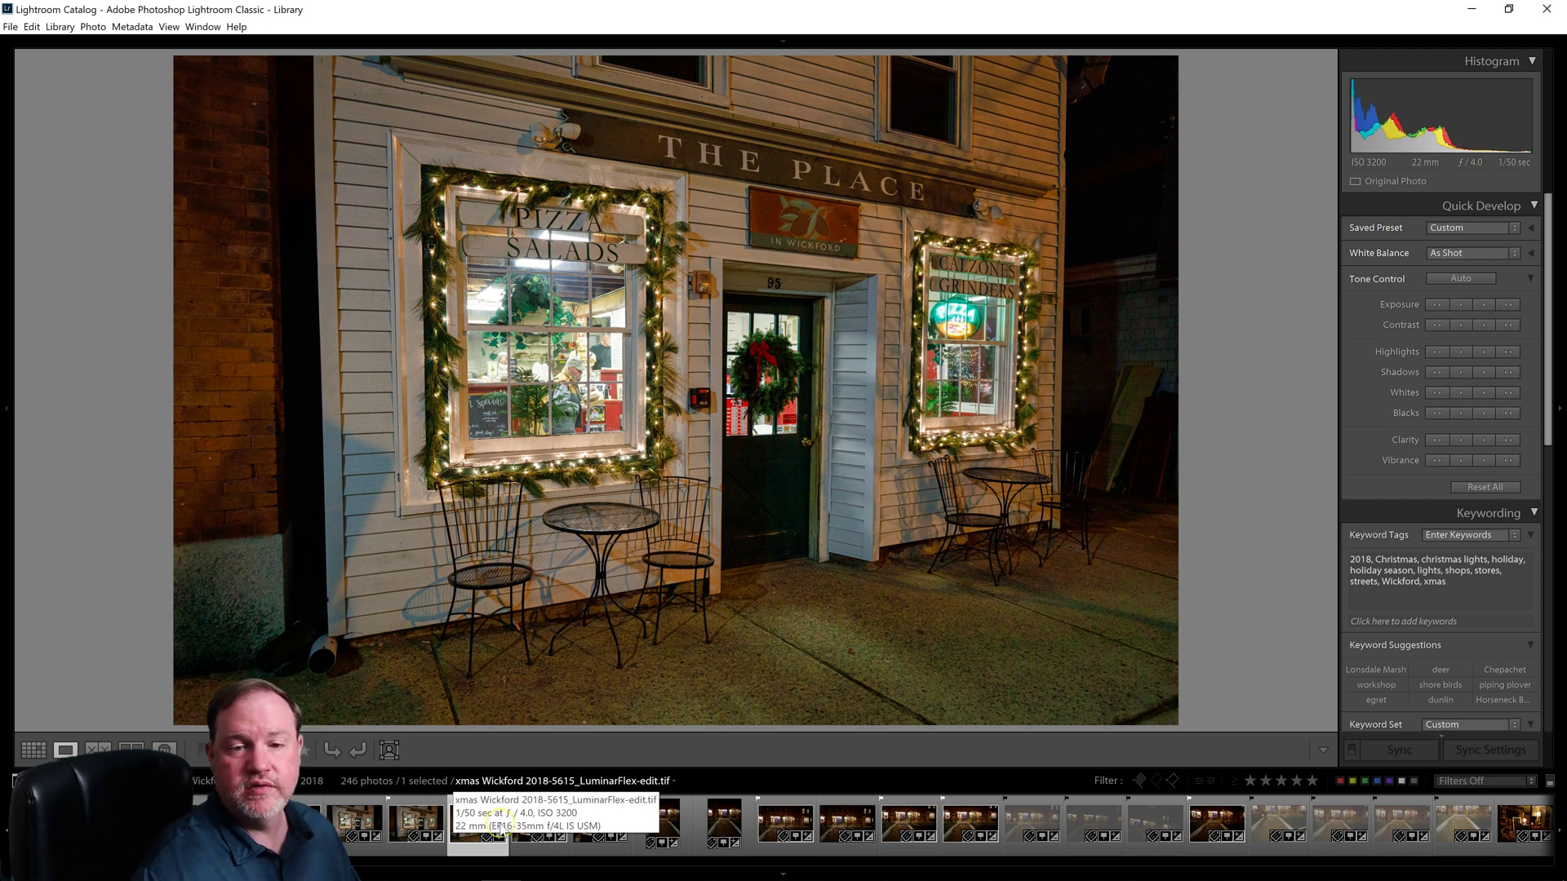
left_click(474, 845)
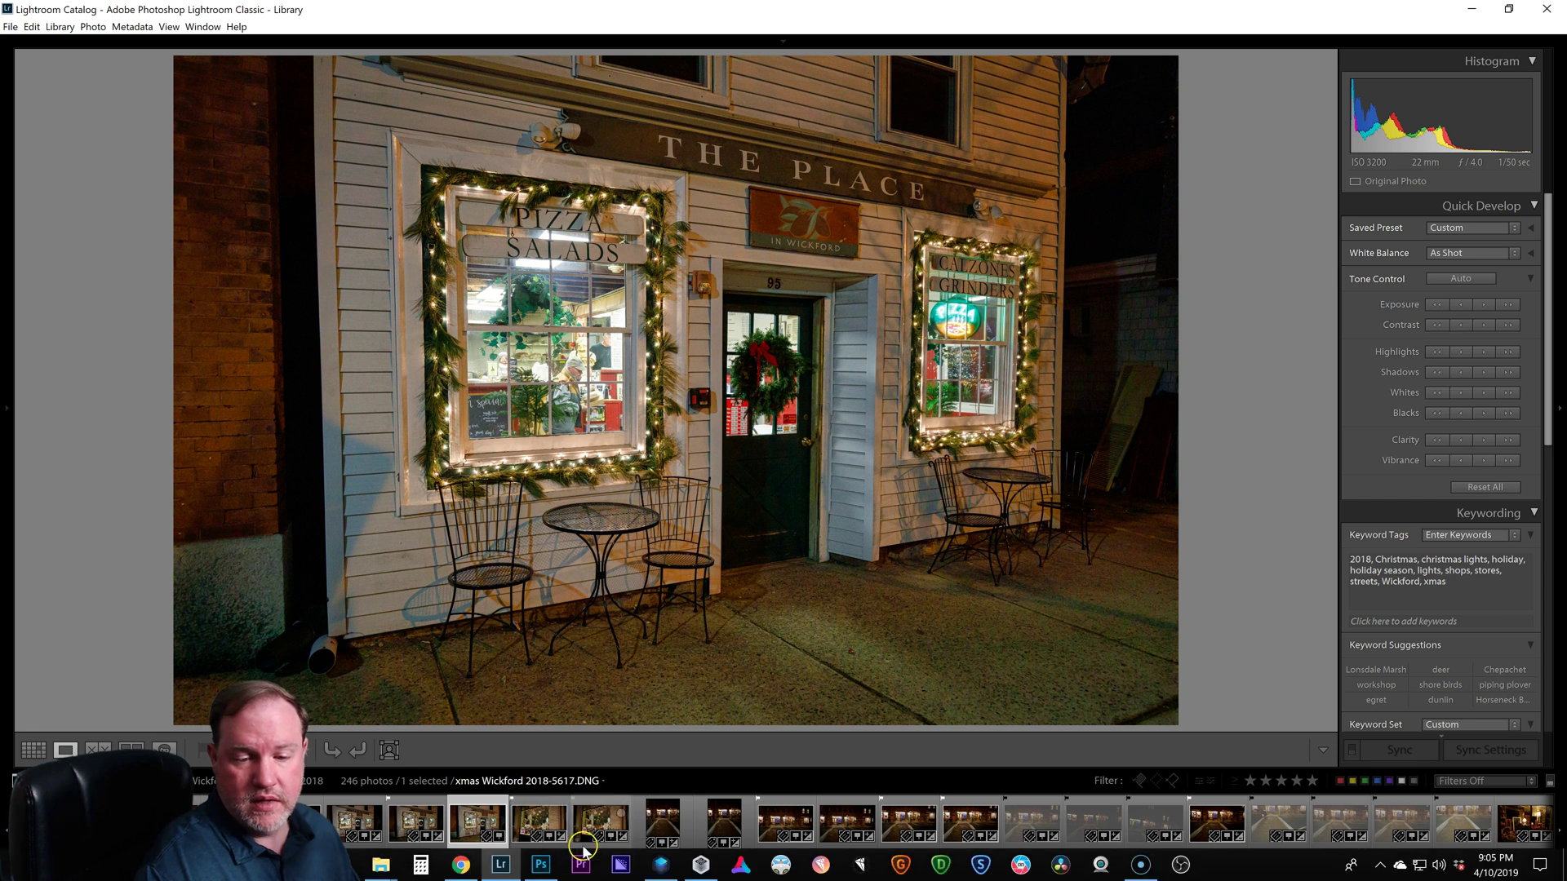
Transfer the brick crosswalk photo xmas Wickford 2018-5618.DNG to Luminar Flex as a plug-in extra
left_click(655, 836)
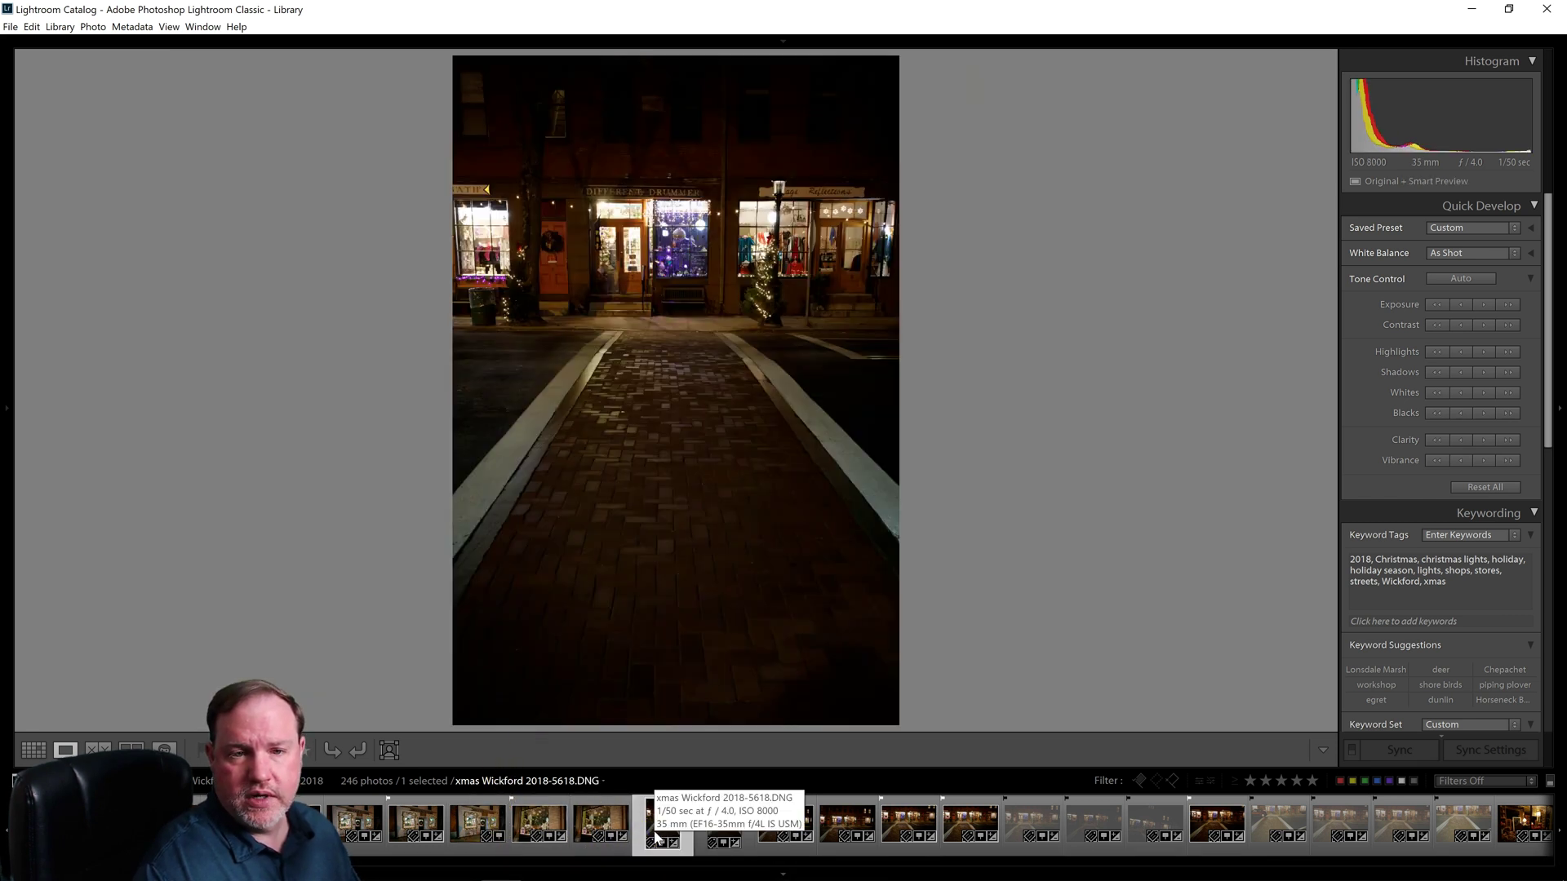
mouse_move(6, 106)
left_click(8, 27)
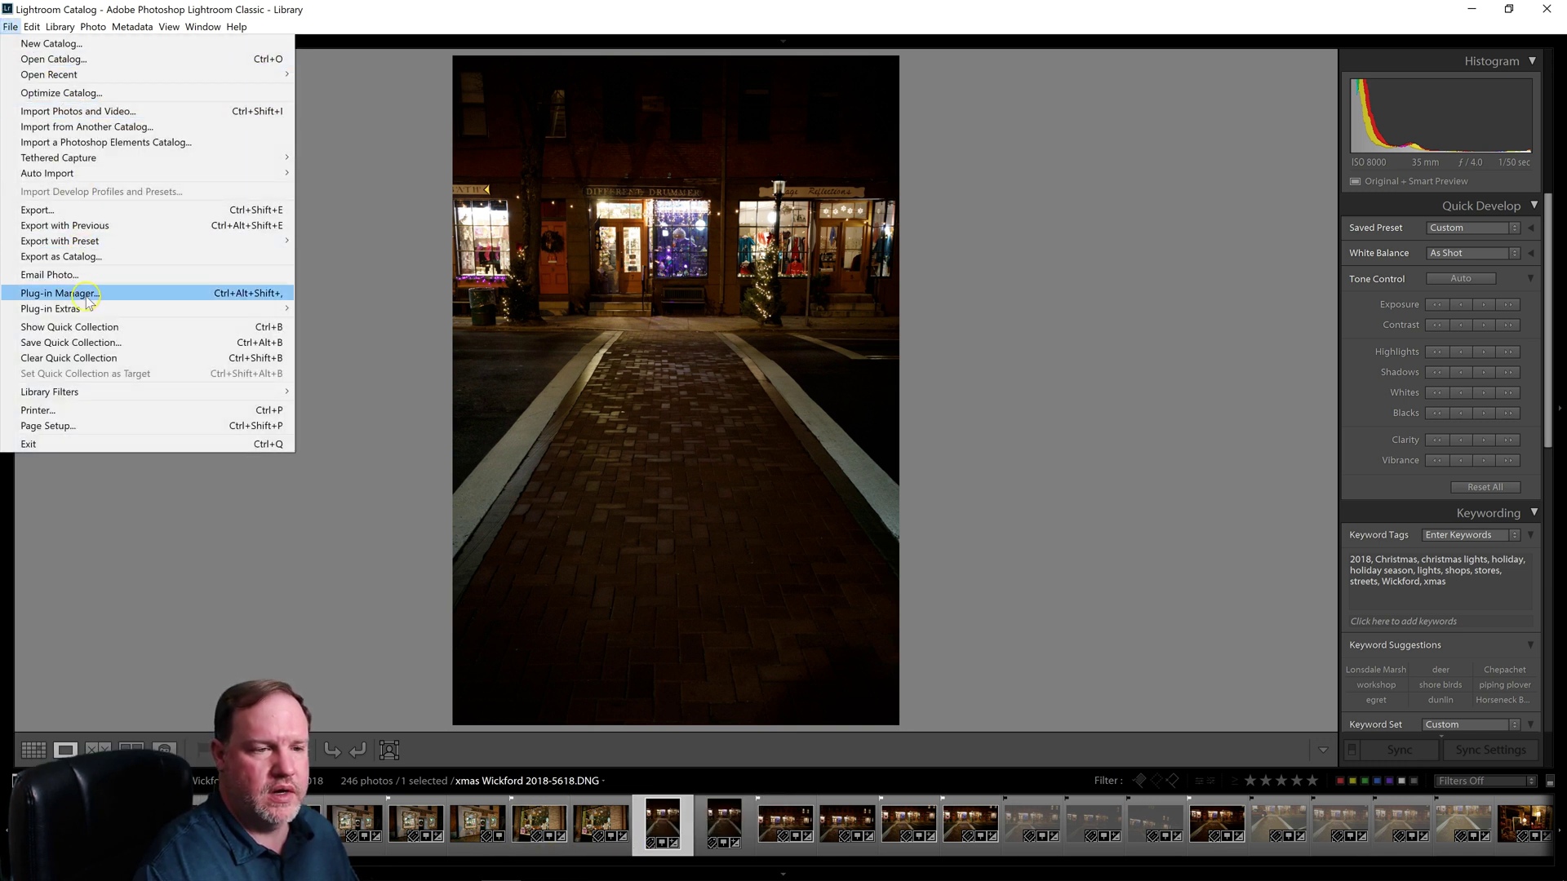
mouse_move(87, 315)
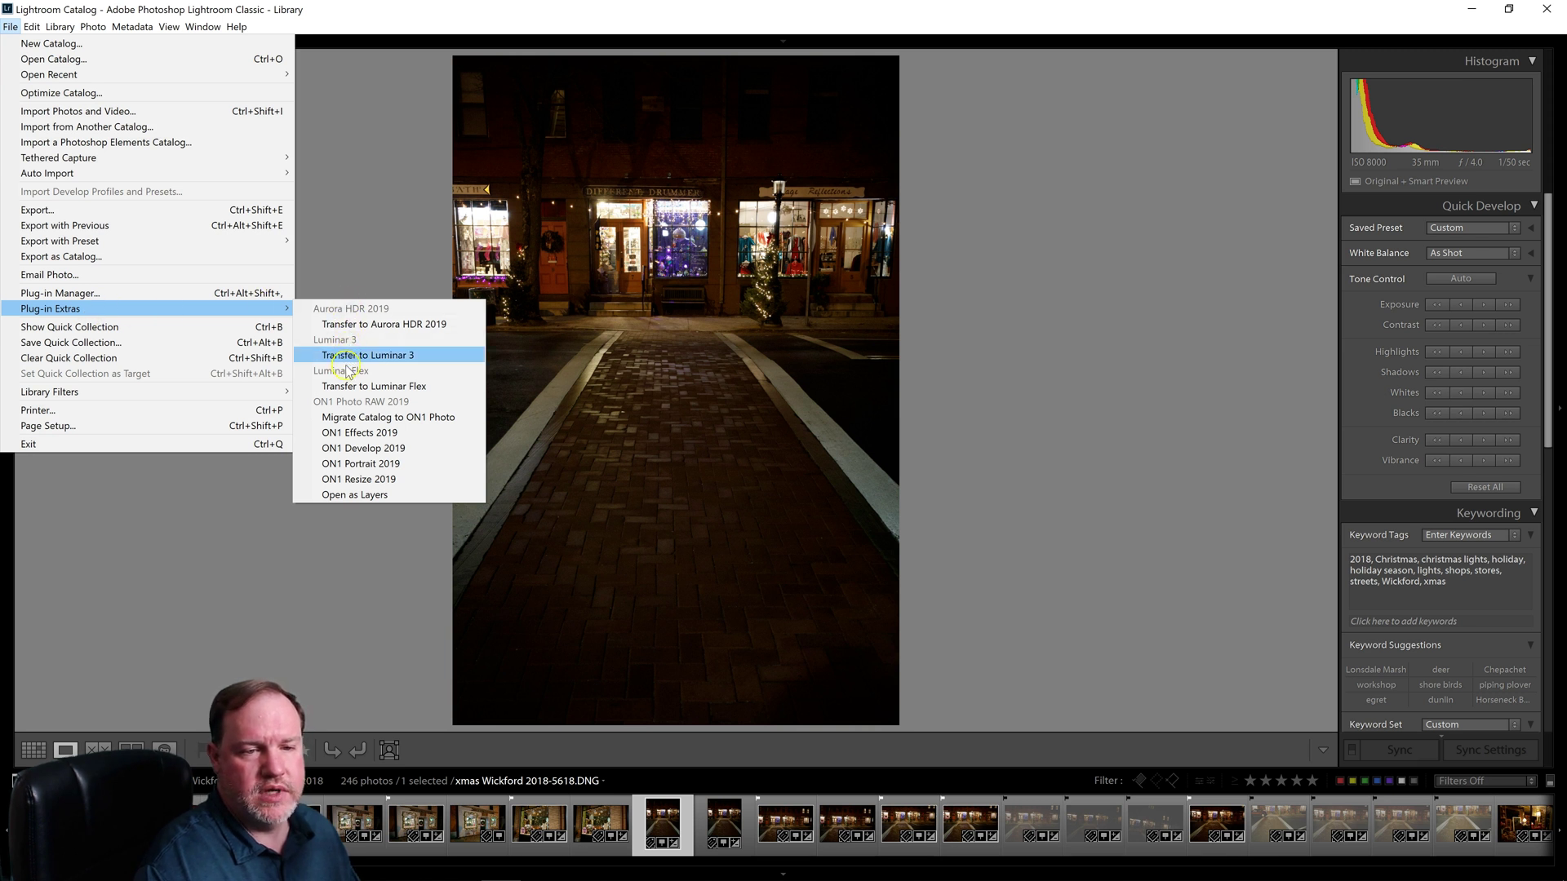
left_click(344, 395)
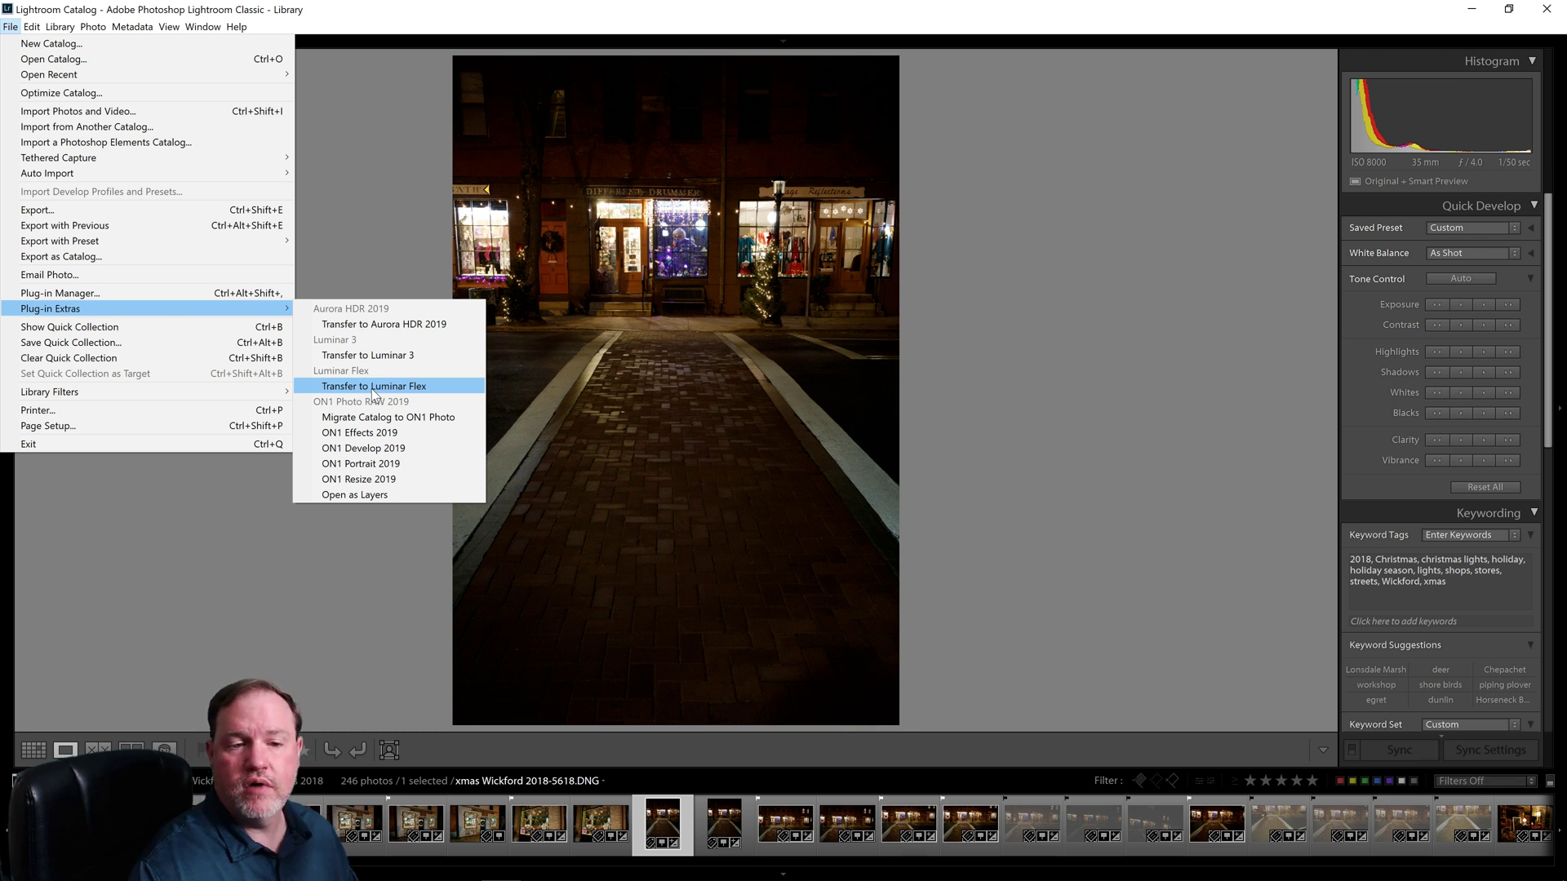
left_click(375, 387)
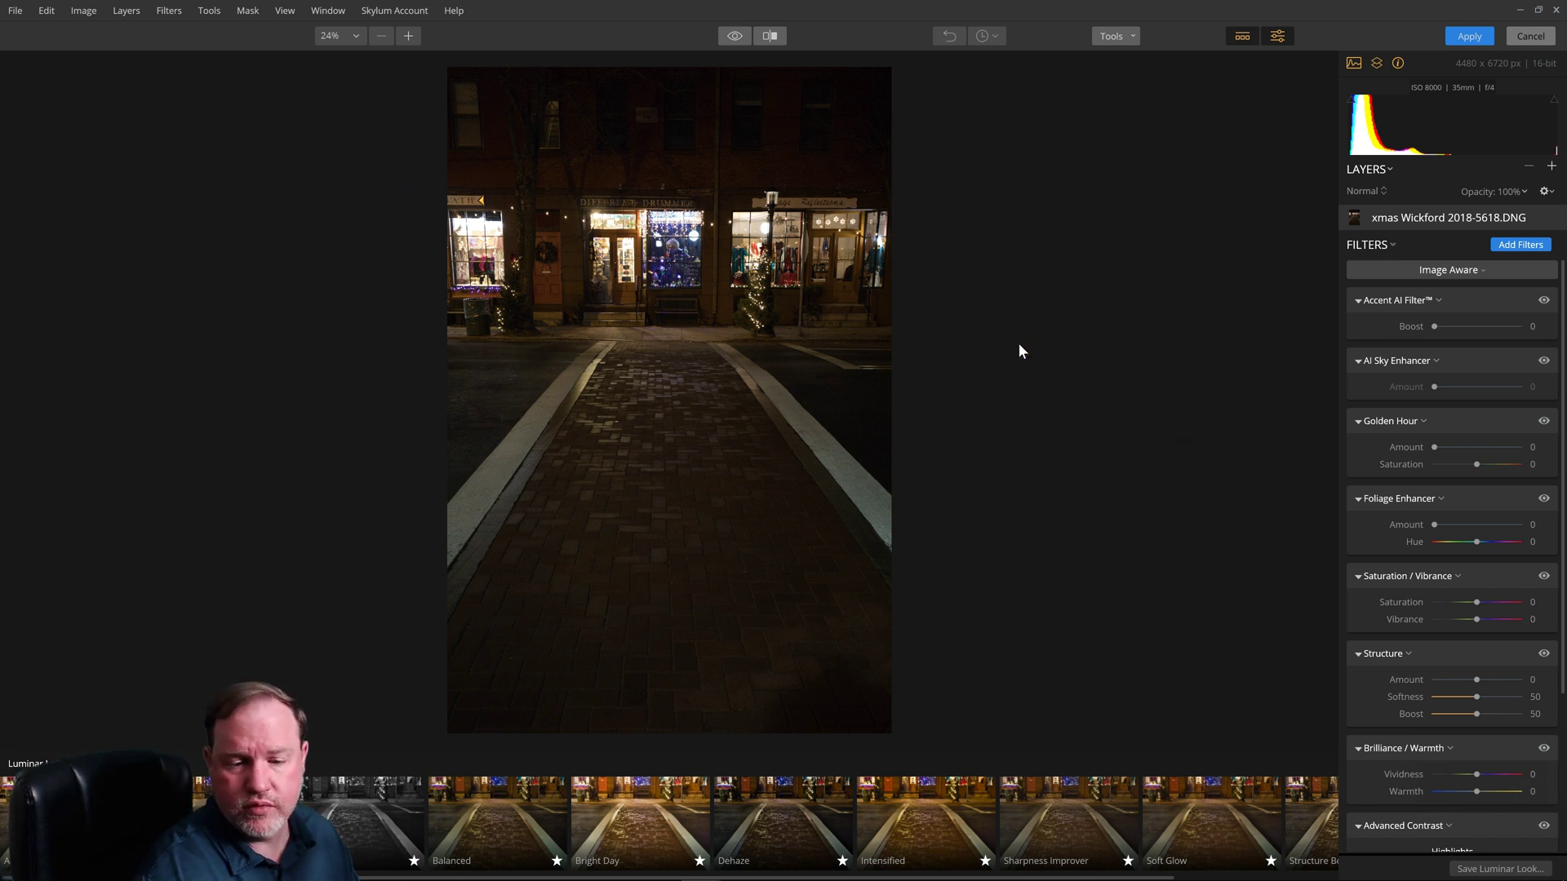
Apply the Bright Day look to the crosswalk photo and commit the edit back to Lightroom
left_click(641, 832)
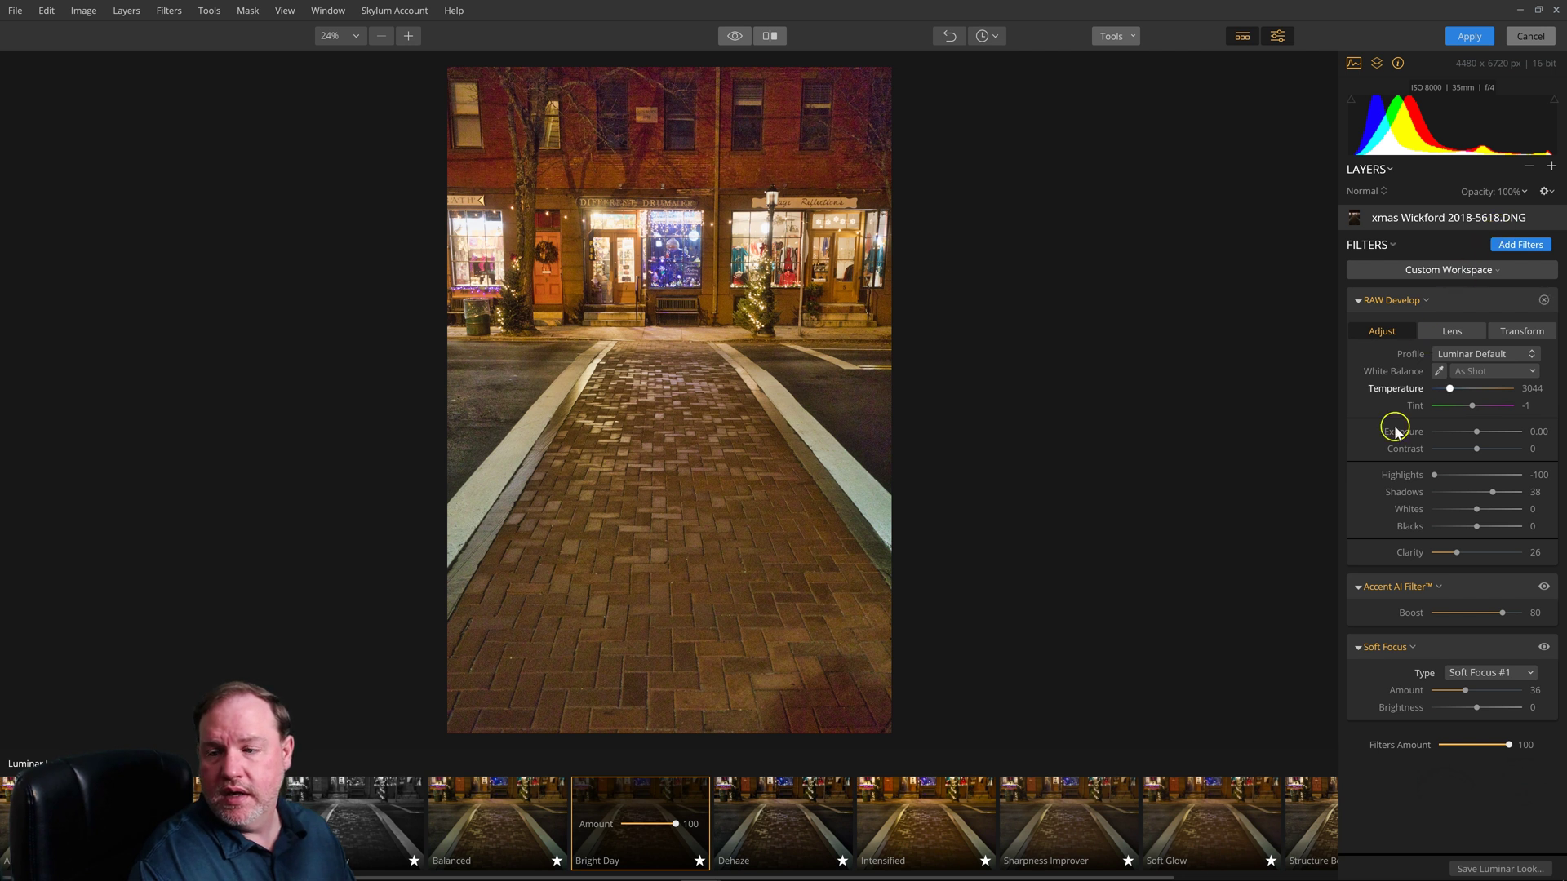
left_click(1467, 39)
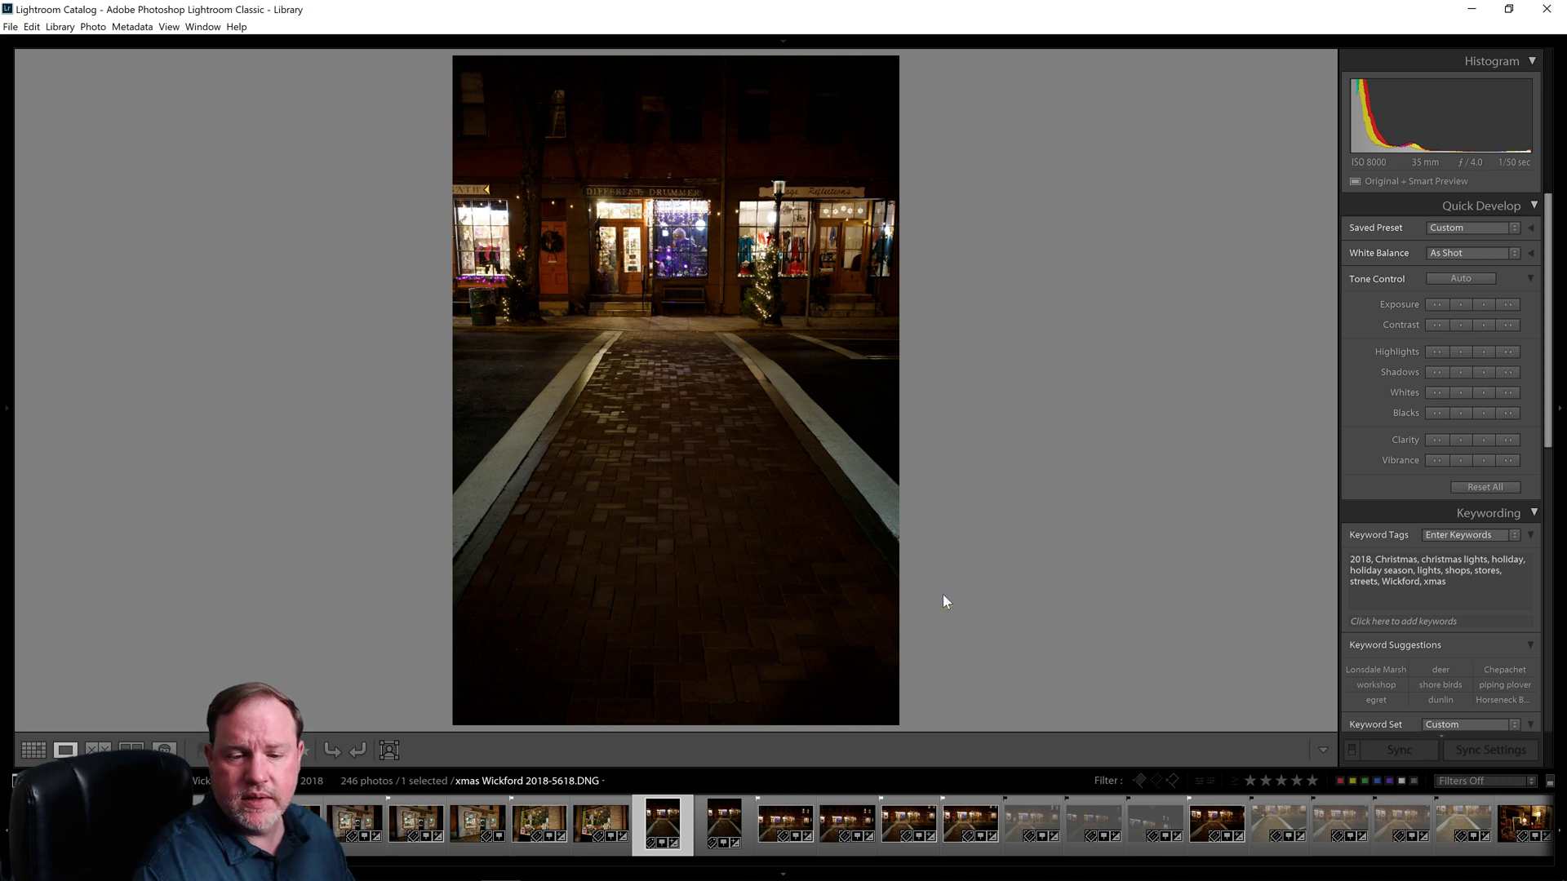
Show xmas Wickford 2018-5618.DNG in Explorer and locate the edited version of the photo in its folder
left_click(697, 828)
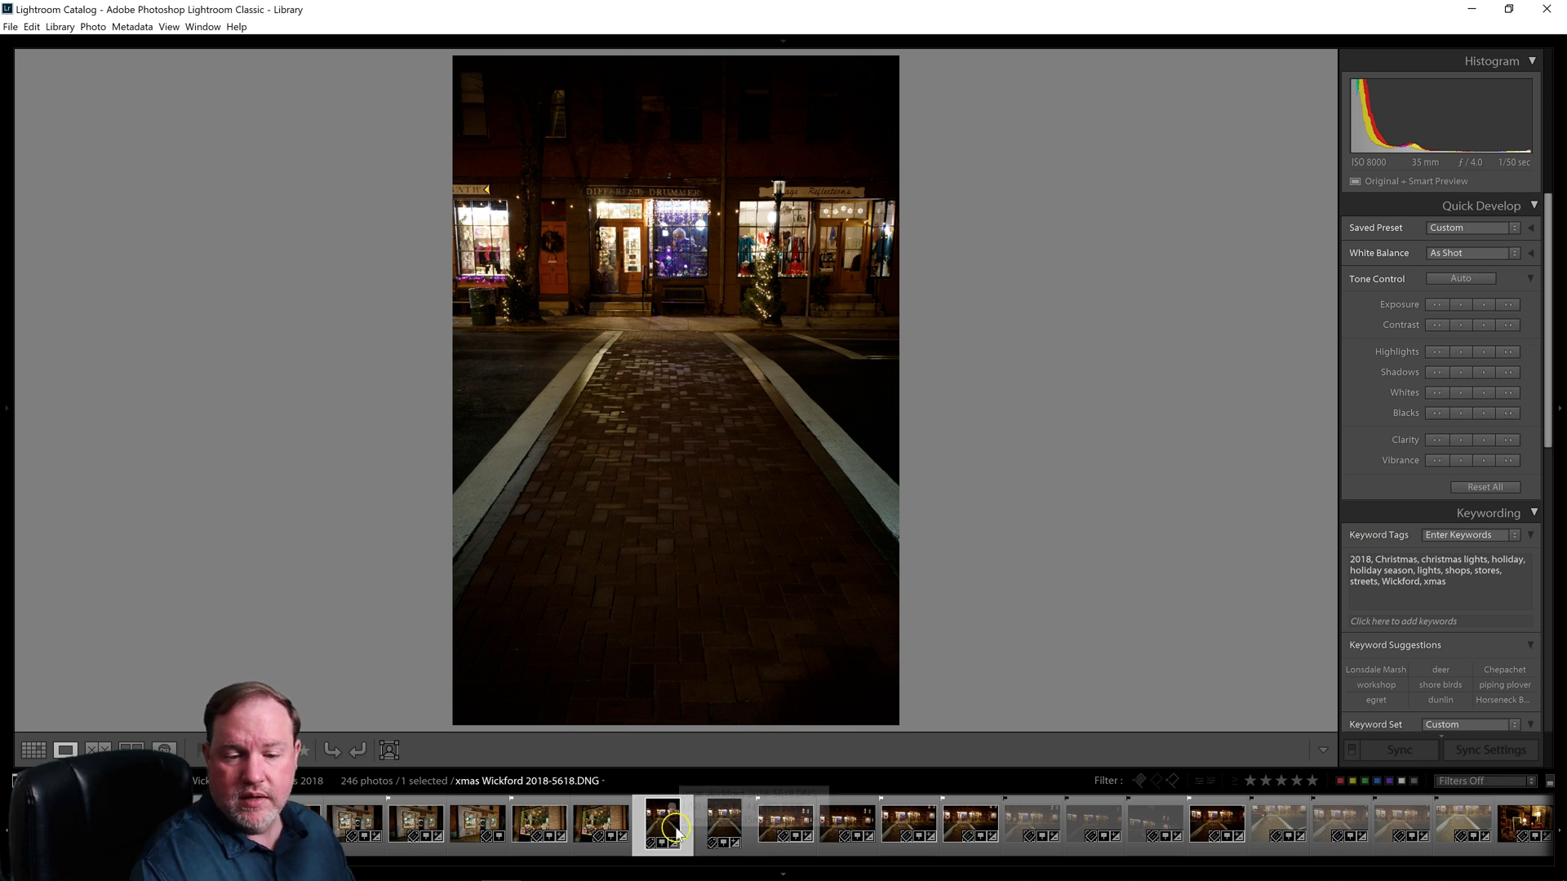
right_click(661, 828)
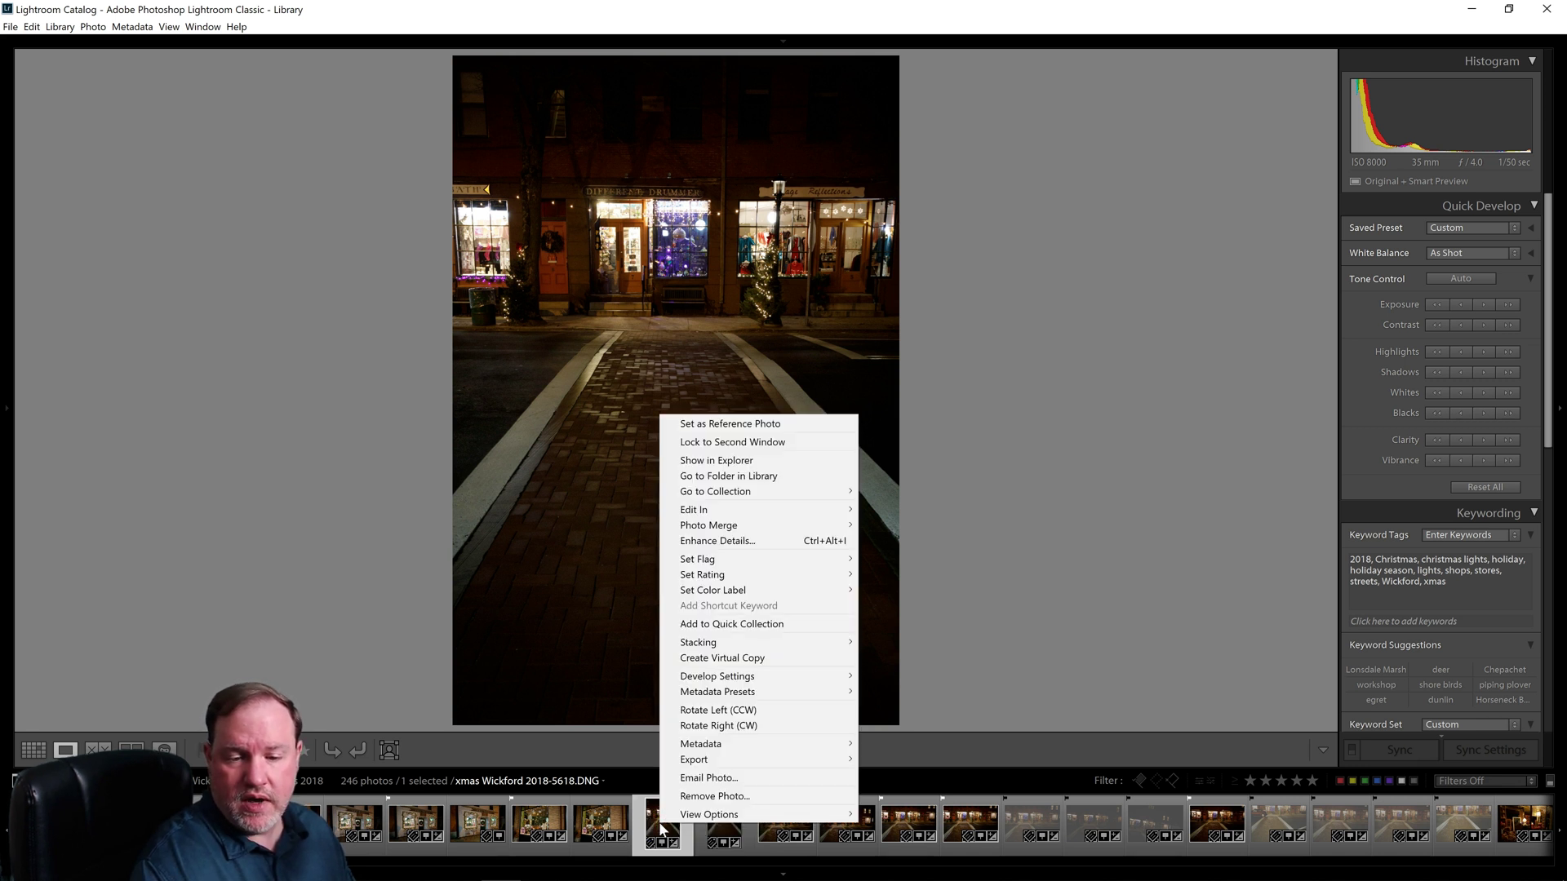
left_click(715, 457)
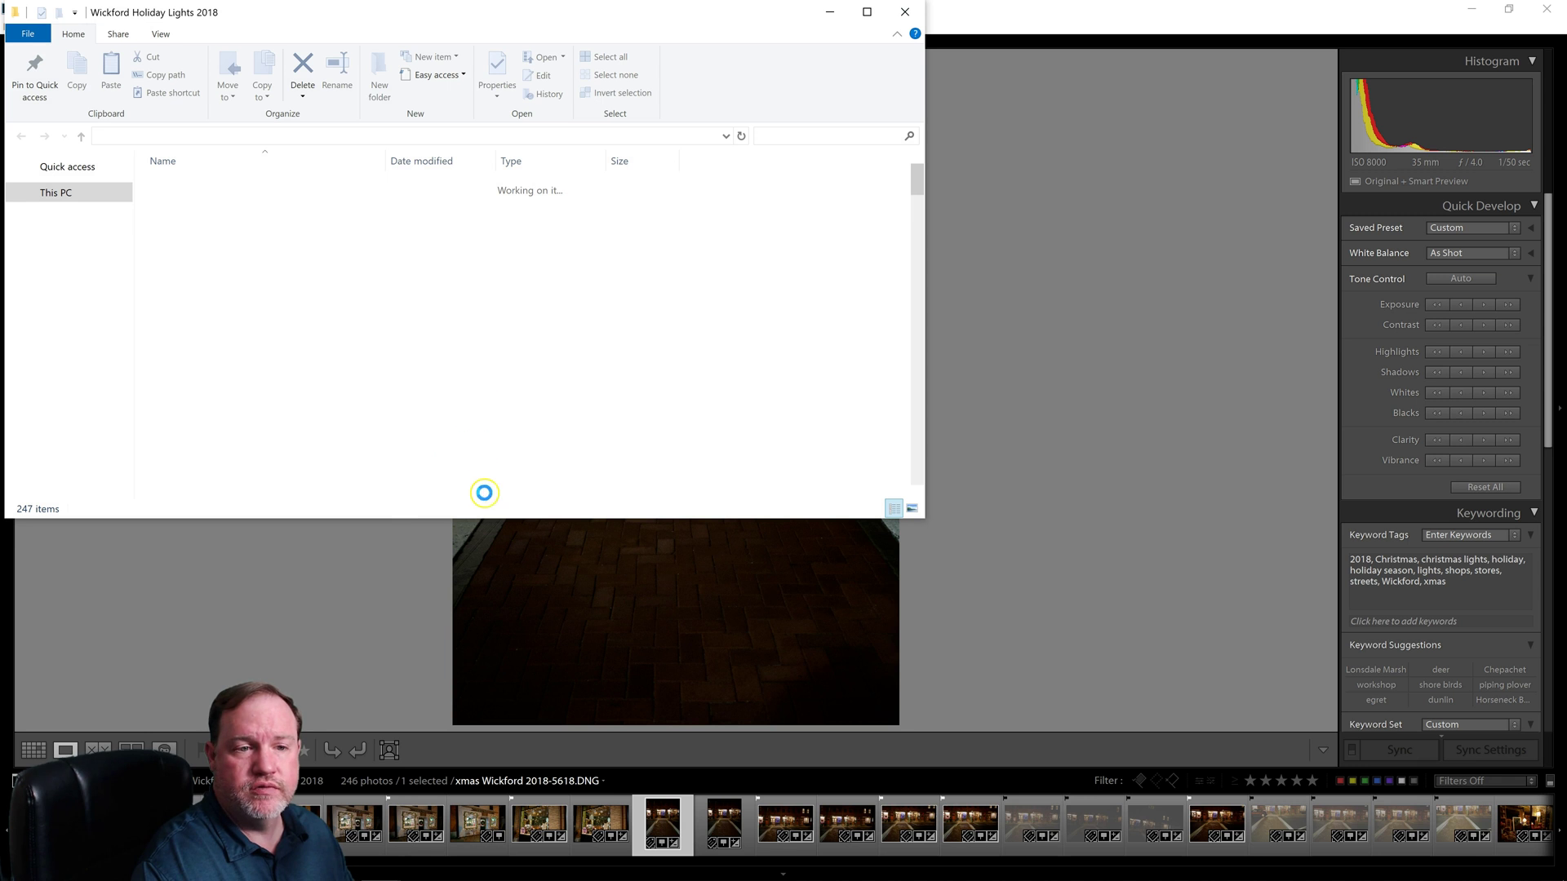
scroll(295, 320, "down", 2)
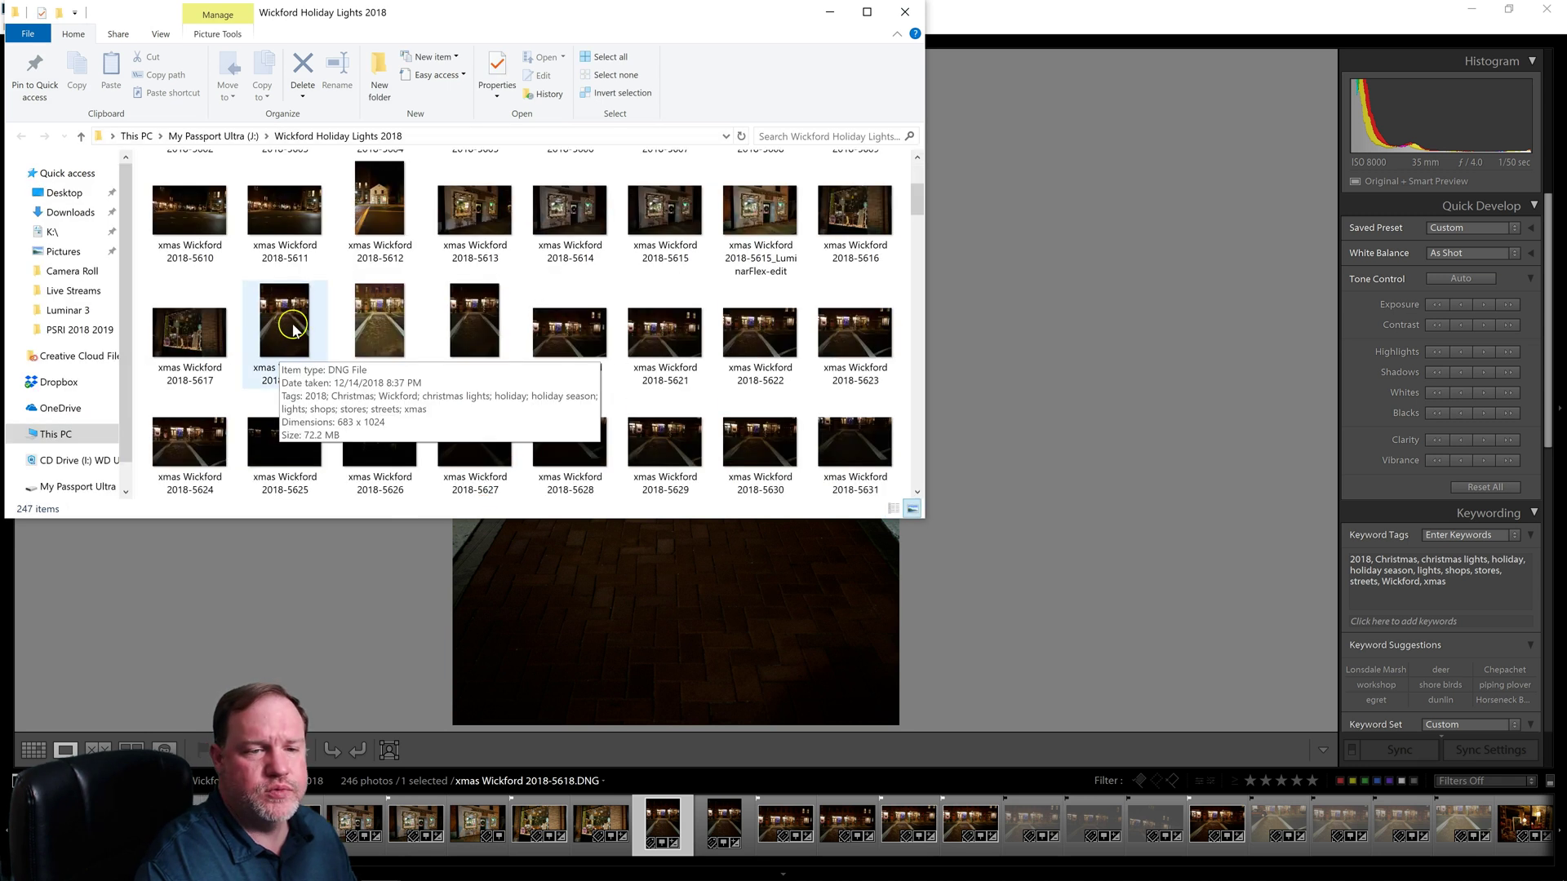
left_click(386, 335)
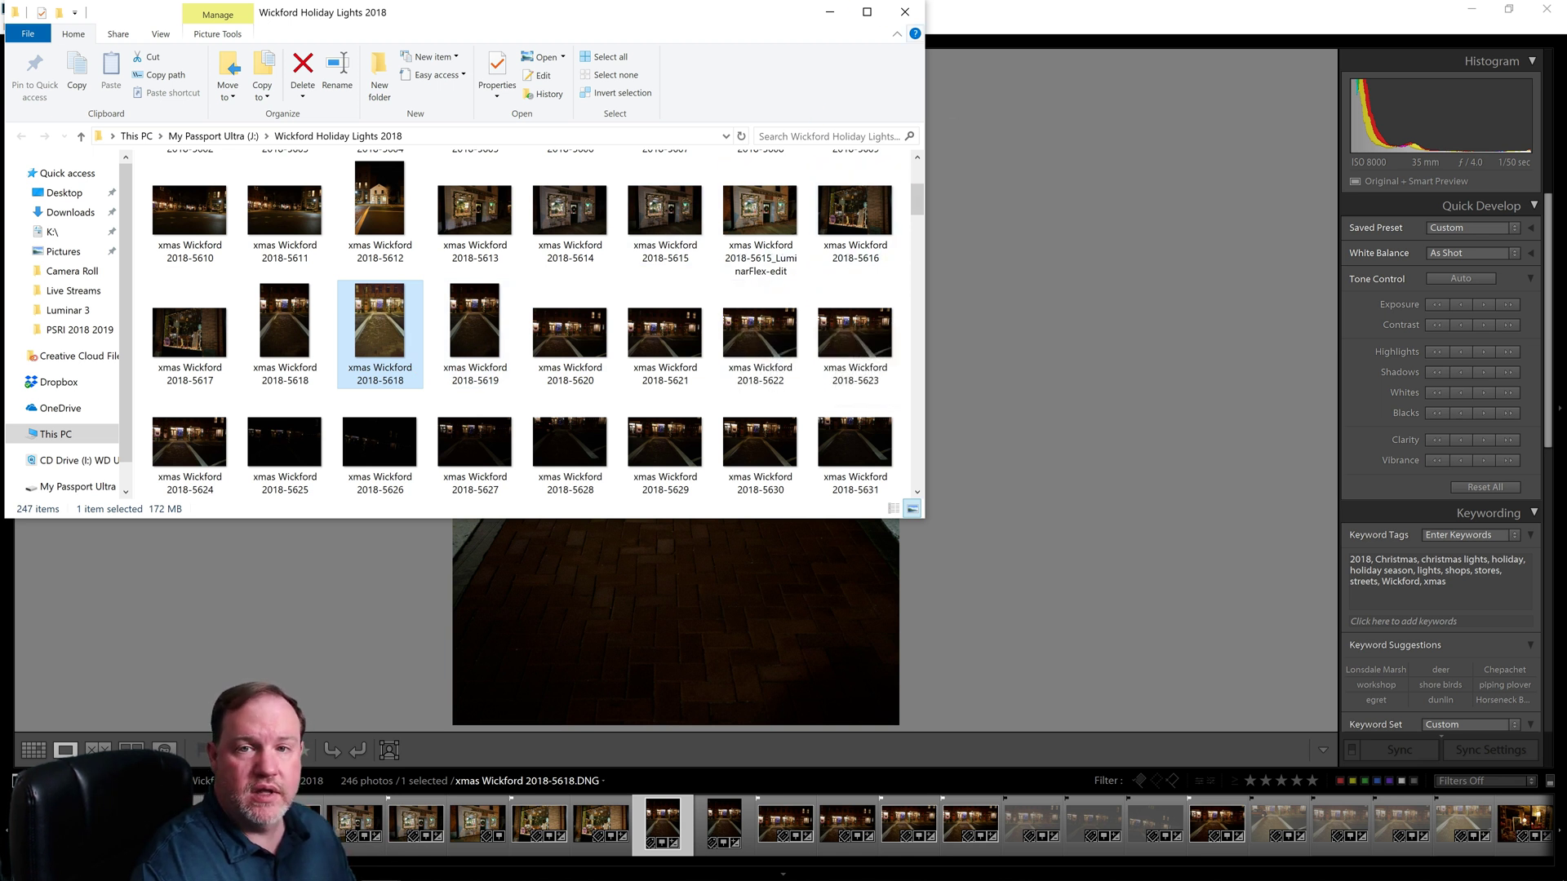
left_click(829, 13)
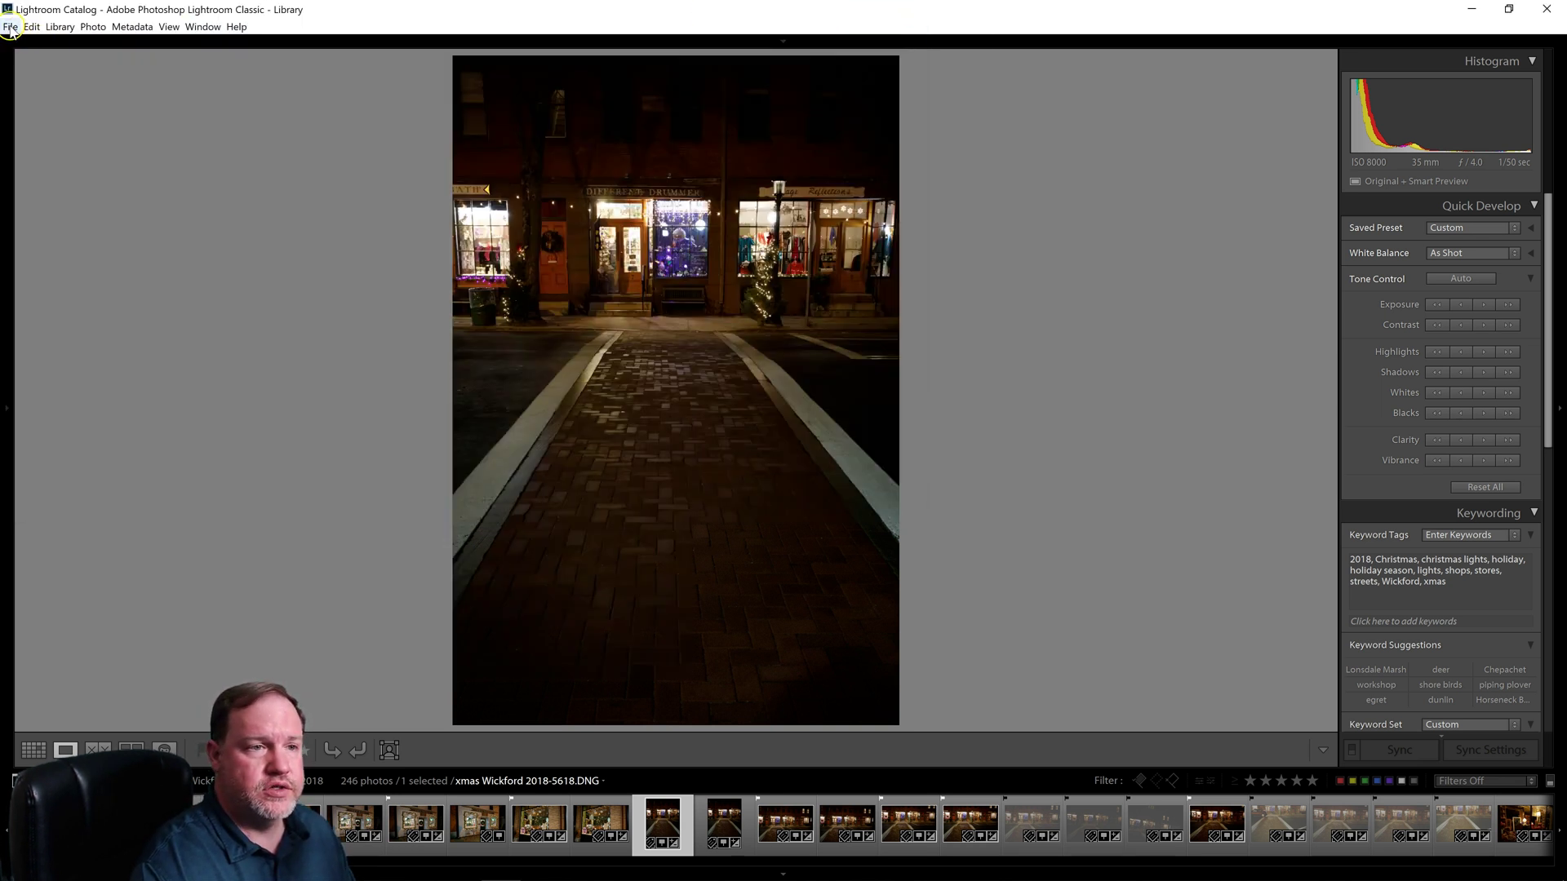
left_click(11, 28)
left_click(77, 111)
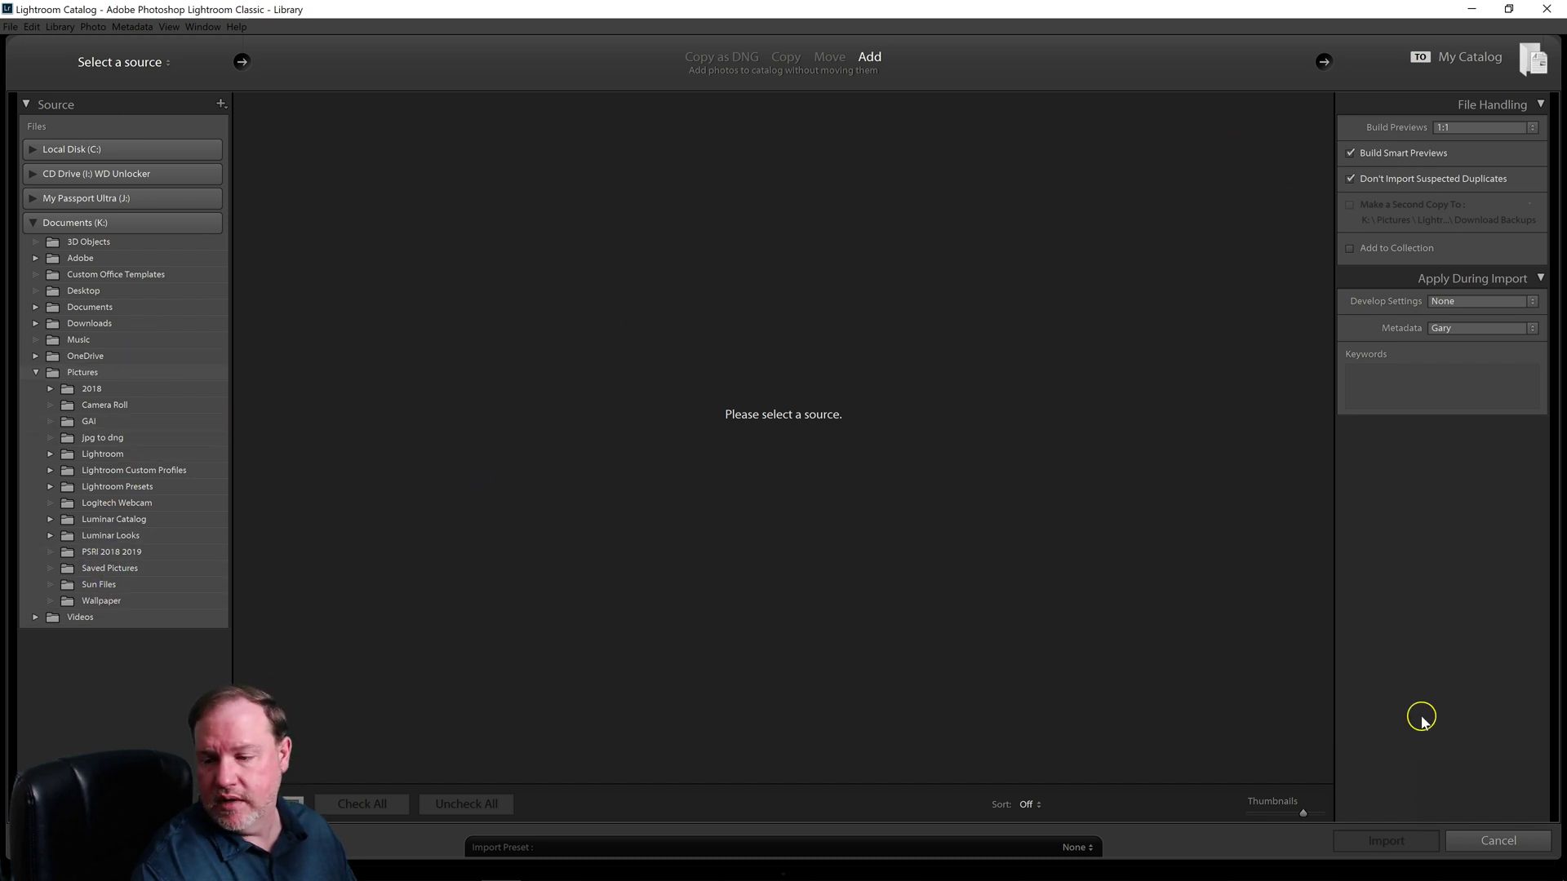
left_click(1486, 857)
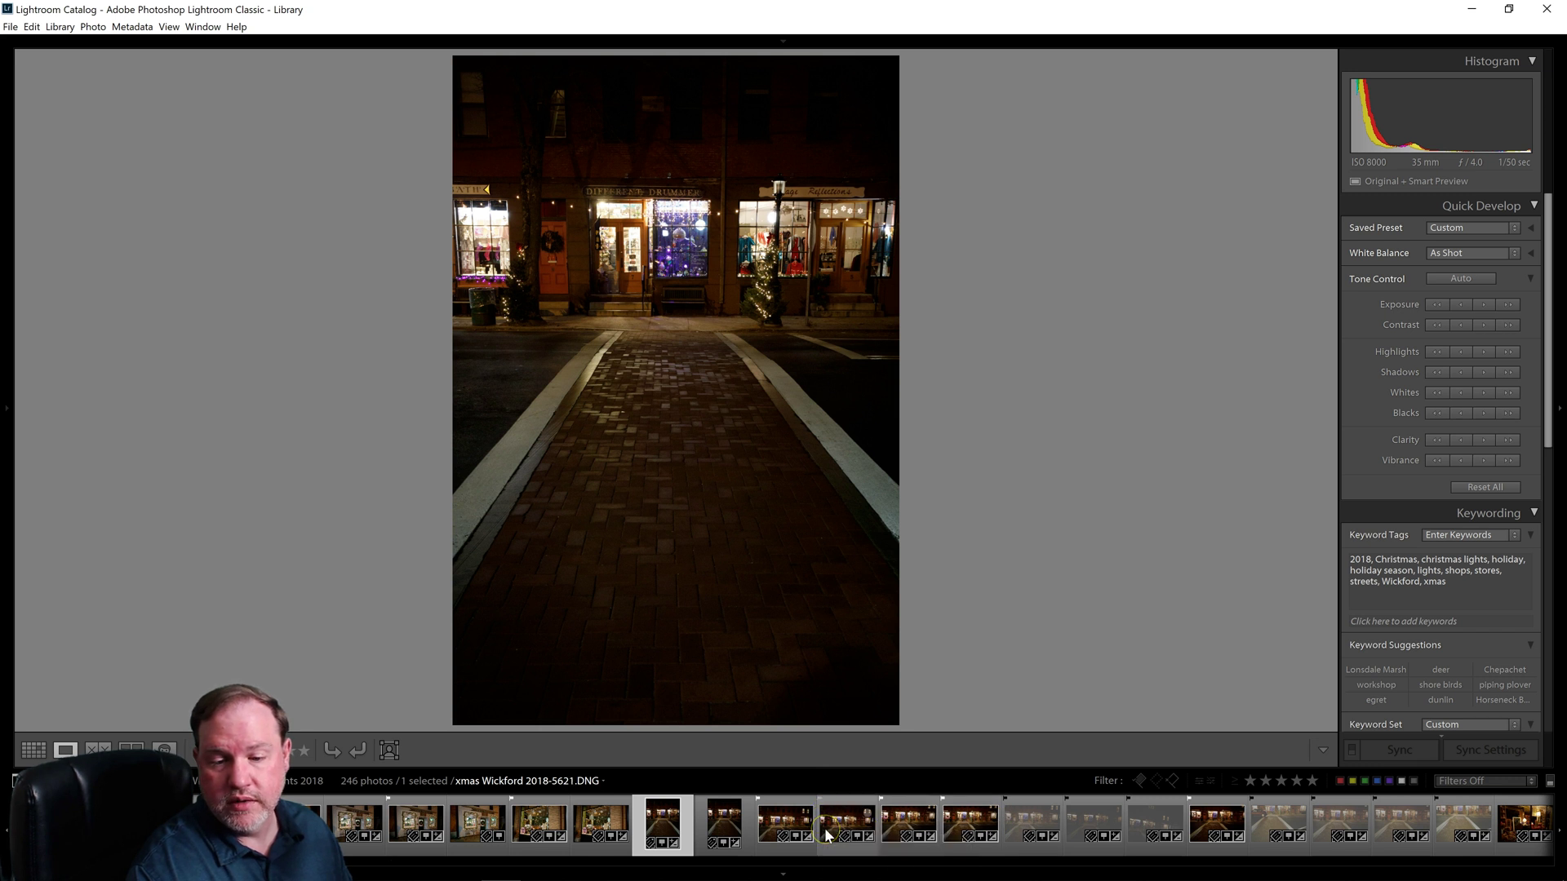
Open the antiques shop window photo xmas Wickford 2018-5646.DNG as a Smart Object in Photoshop and maximize the Photoshop window
scroll(824, 827, "down", 5)
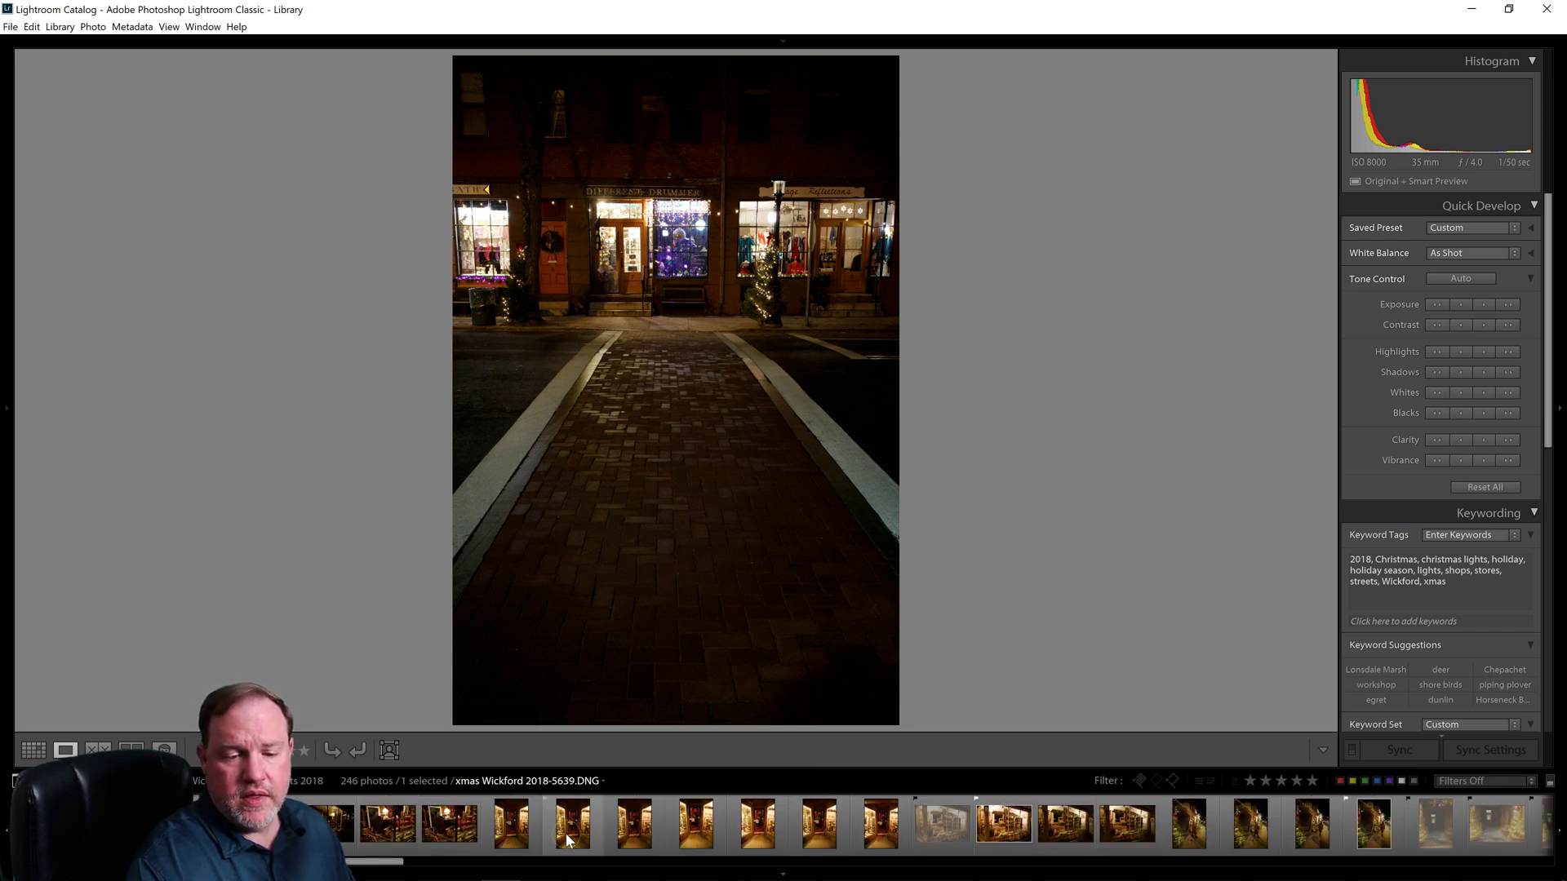
scroll(566, 833, "down", 3)
left_click(618, 849)
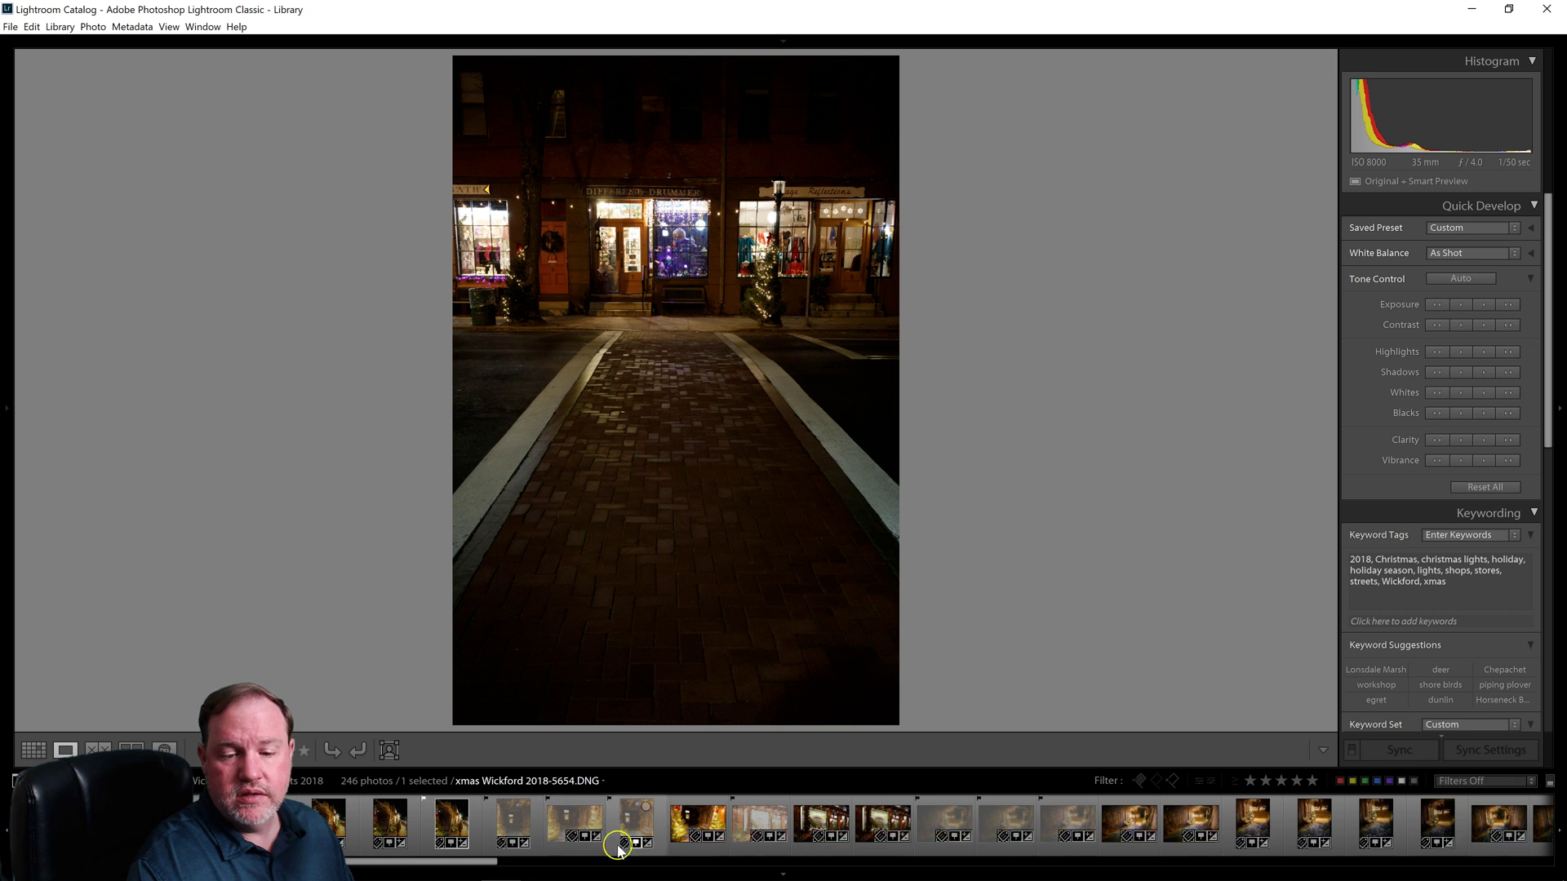
scroll(669, 848, "down", 3)
scroll(678, 849, "down", 3)
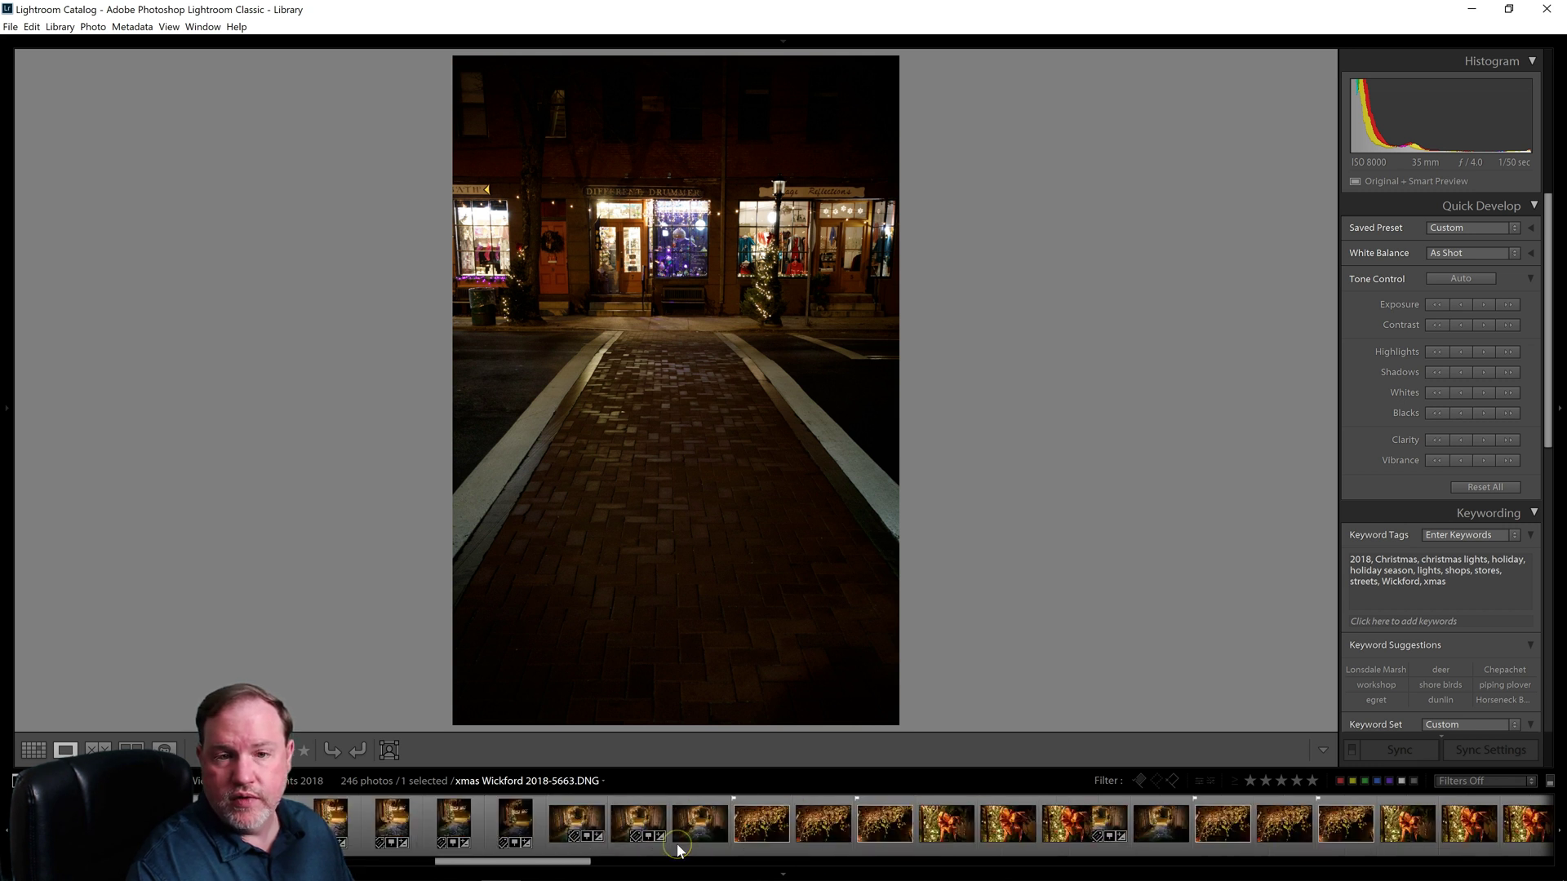
scroll(989, 831, "up", 5)
left_click(994, 828)
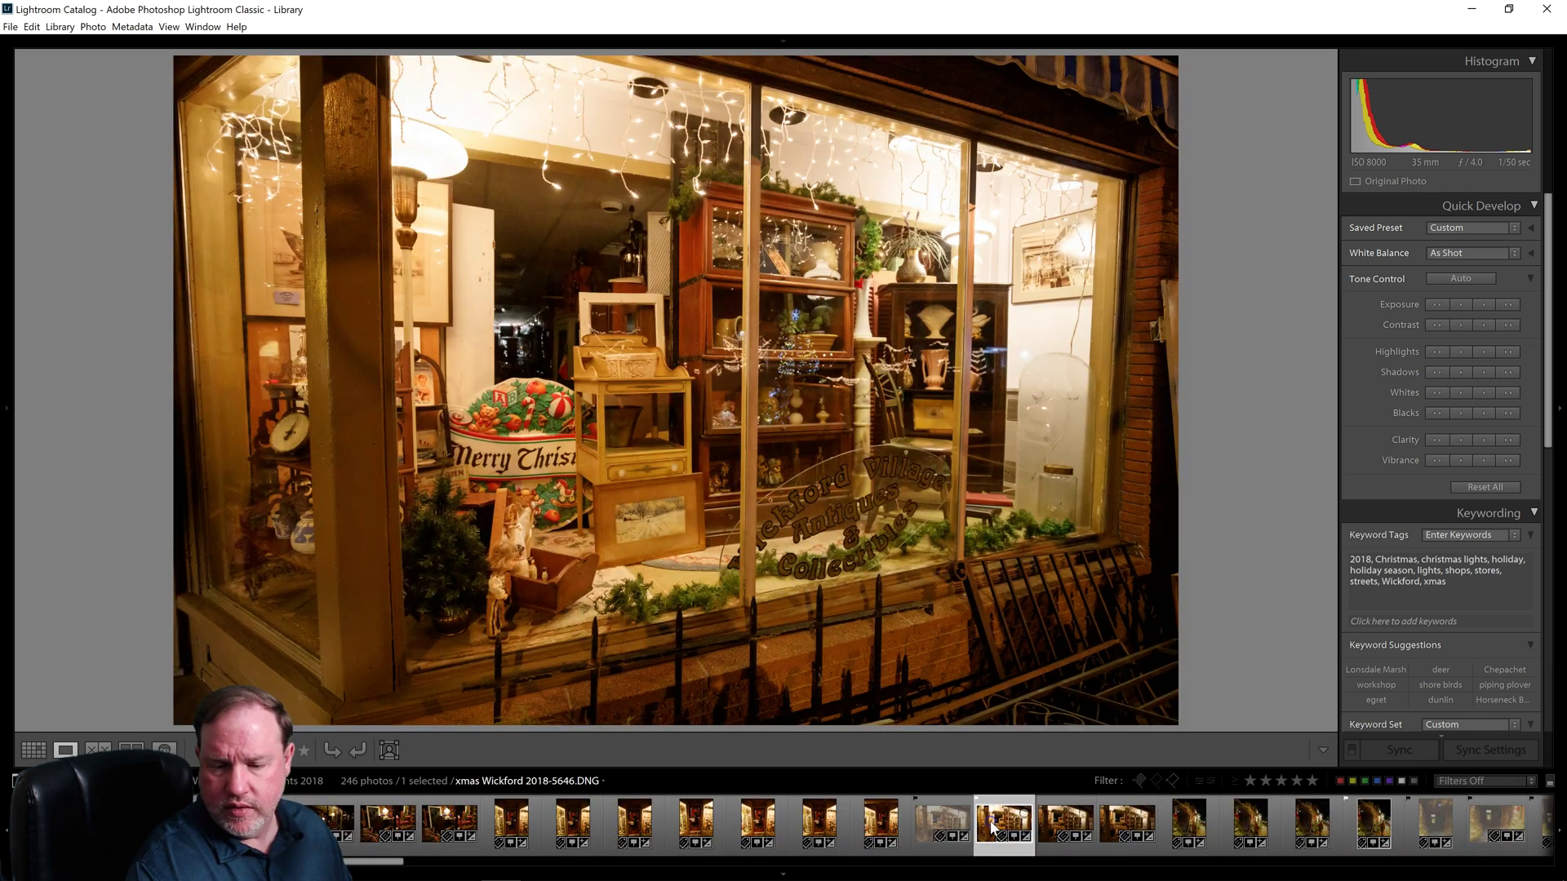
left_click(979, 818)
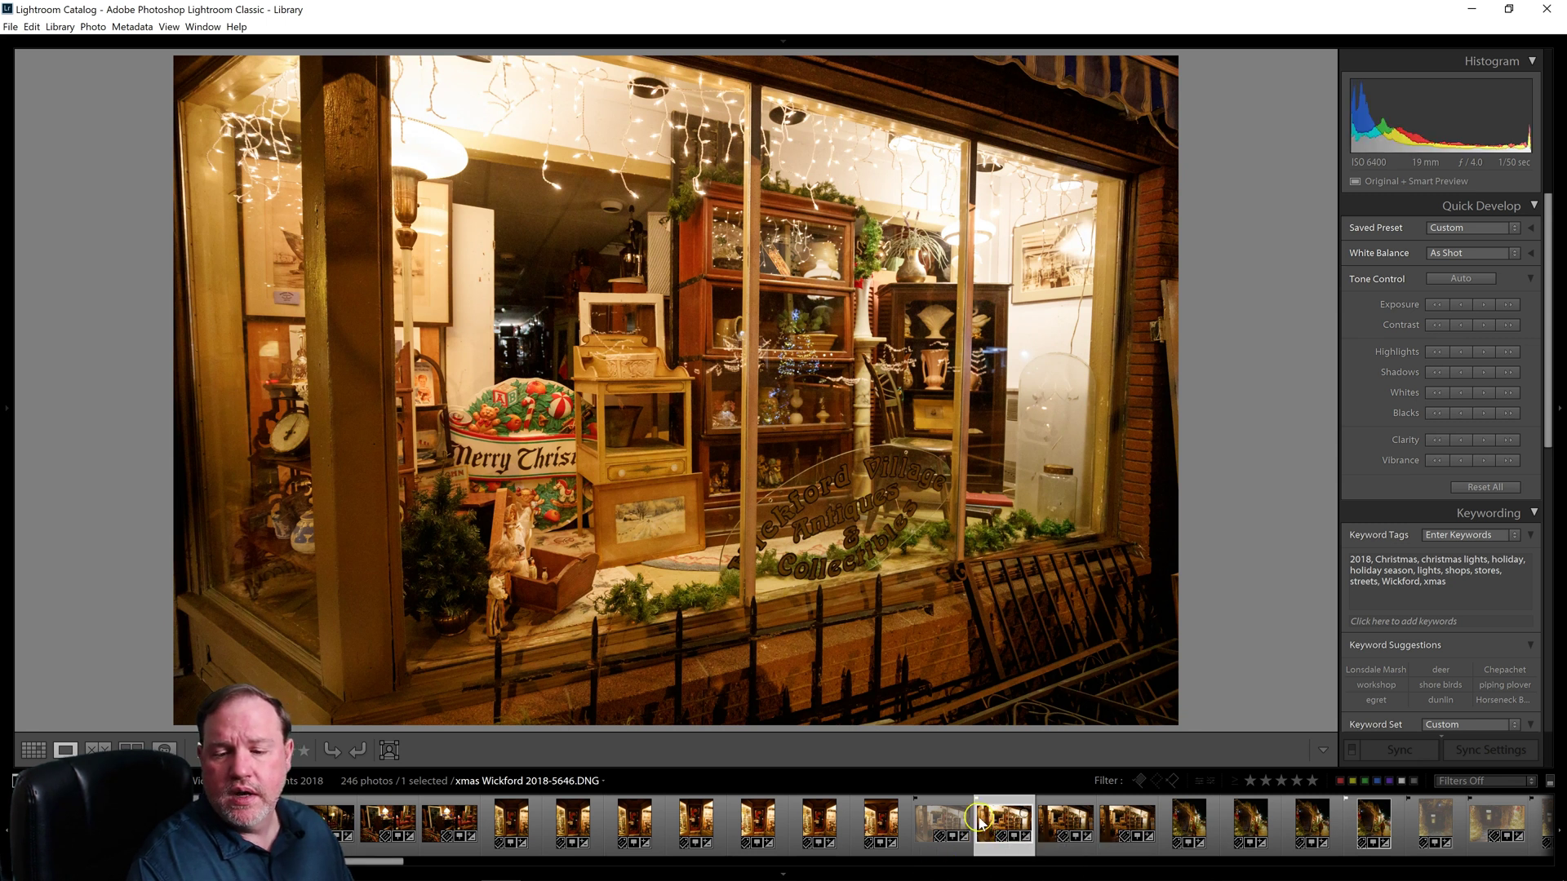
right_click(981, 820)
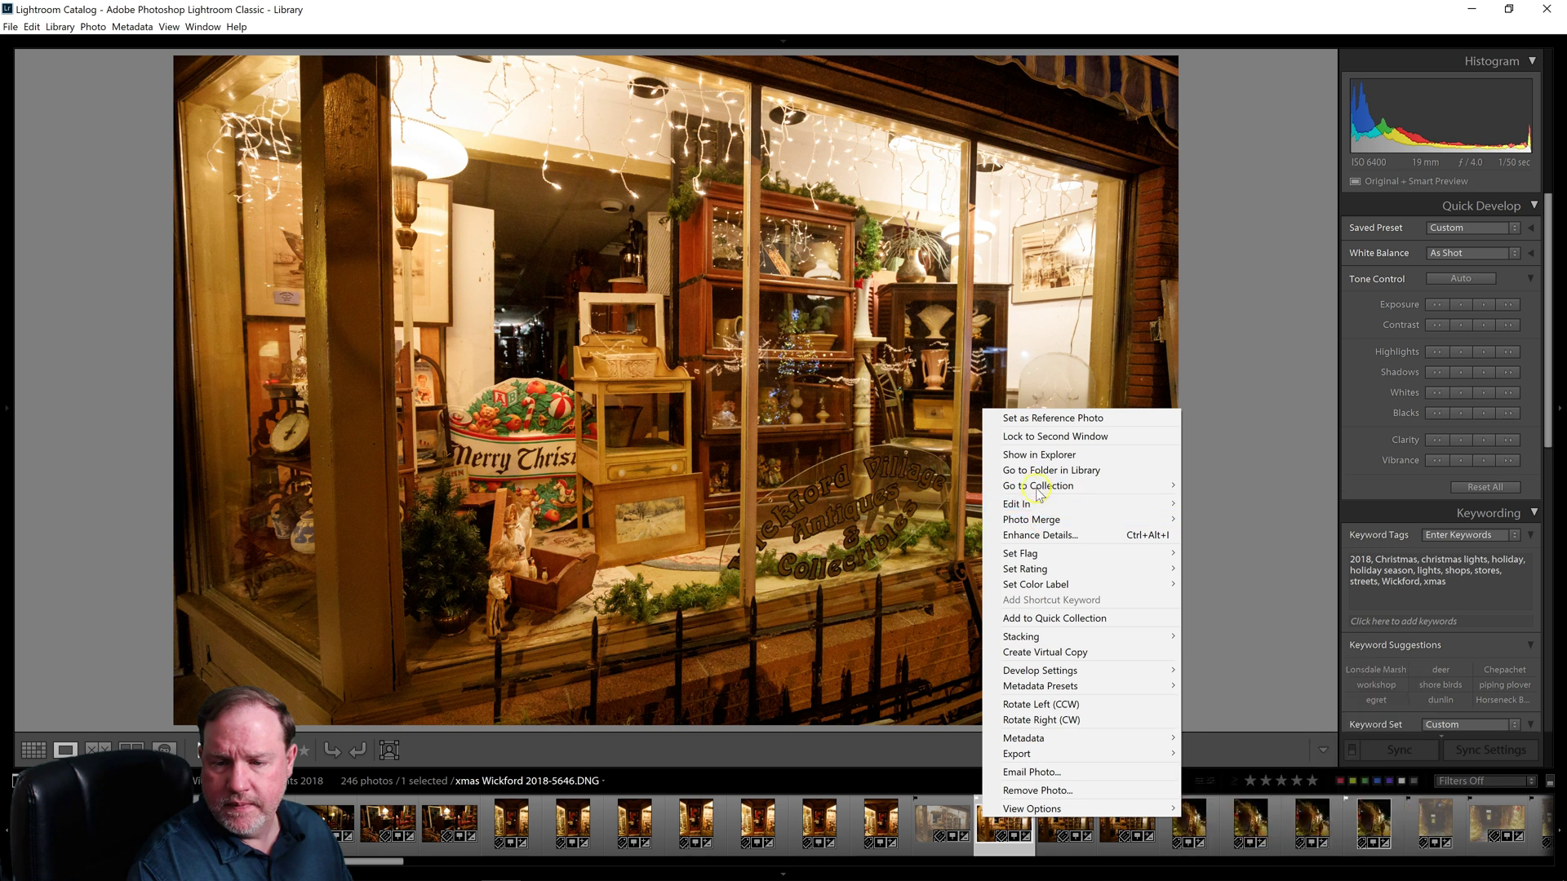
mouse_move(1053, 503)
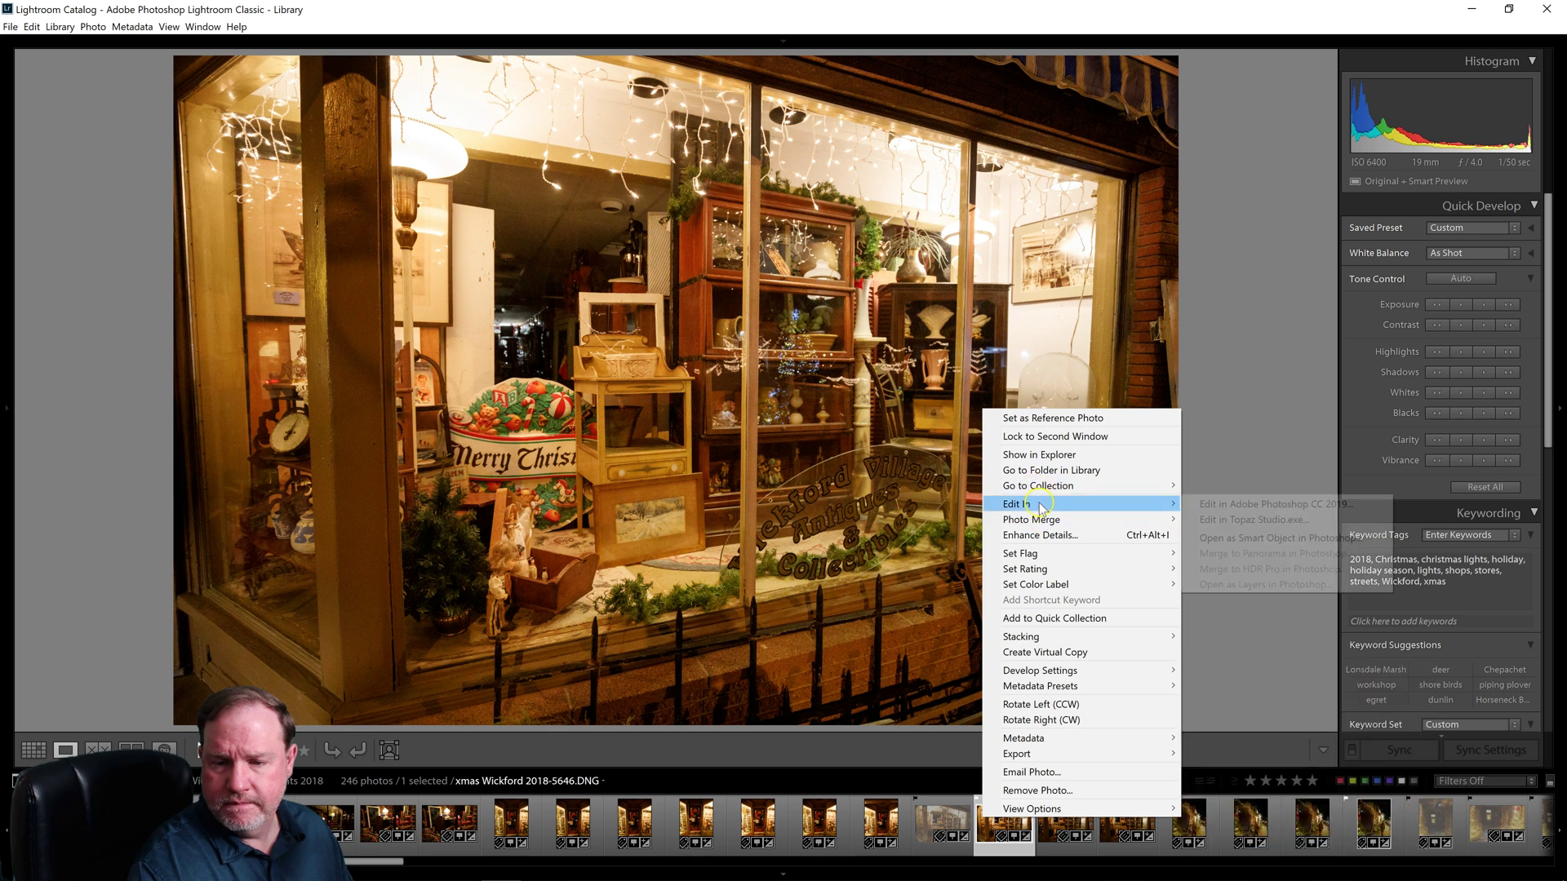
left_click(1248, 539)
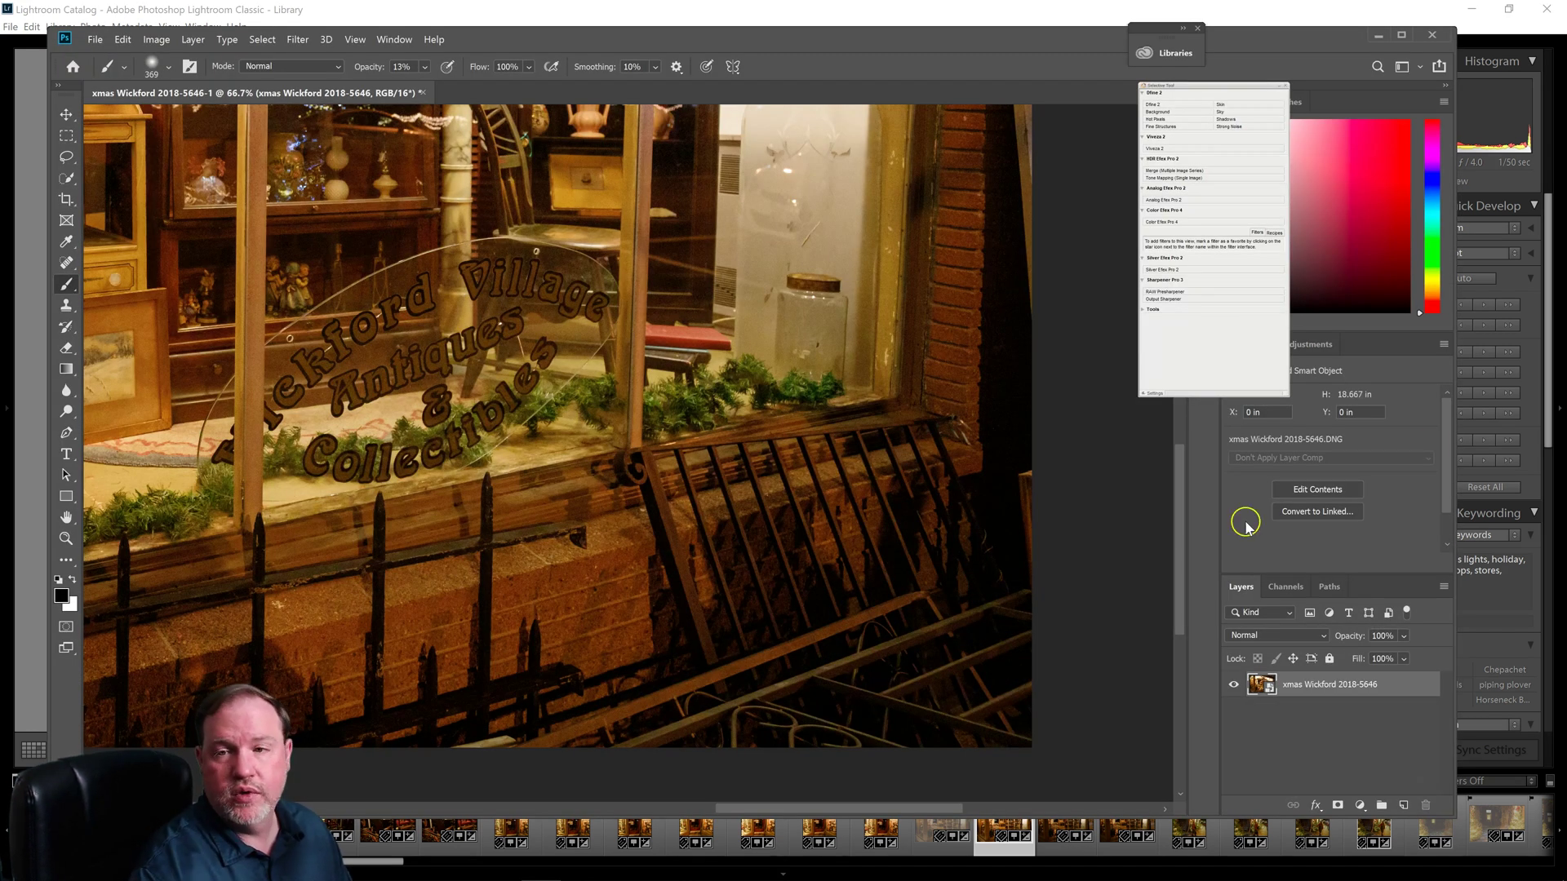
left_click(1401, 34)
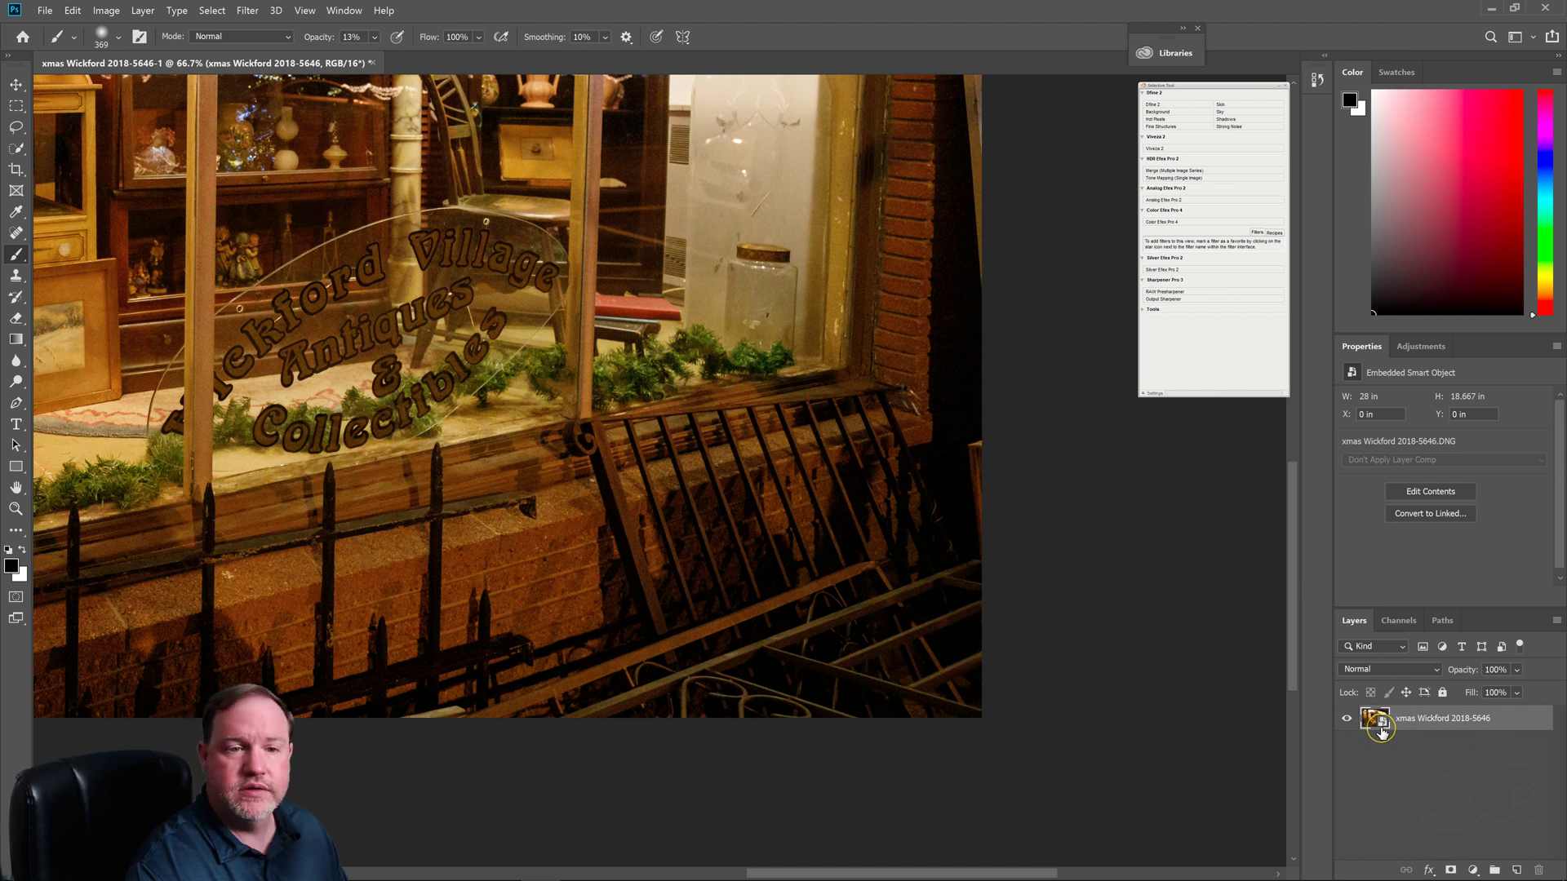
Run the Luminar Flex filter on the Smart Object layer and apply the B&W Nostalgy look to the photo
key("z")
key("ctrl+0")
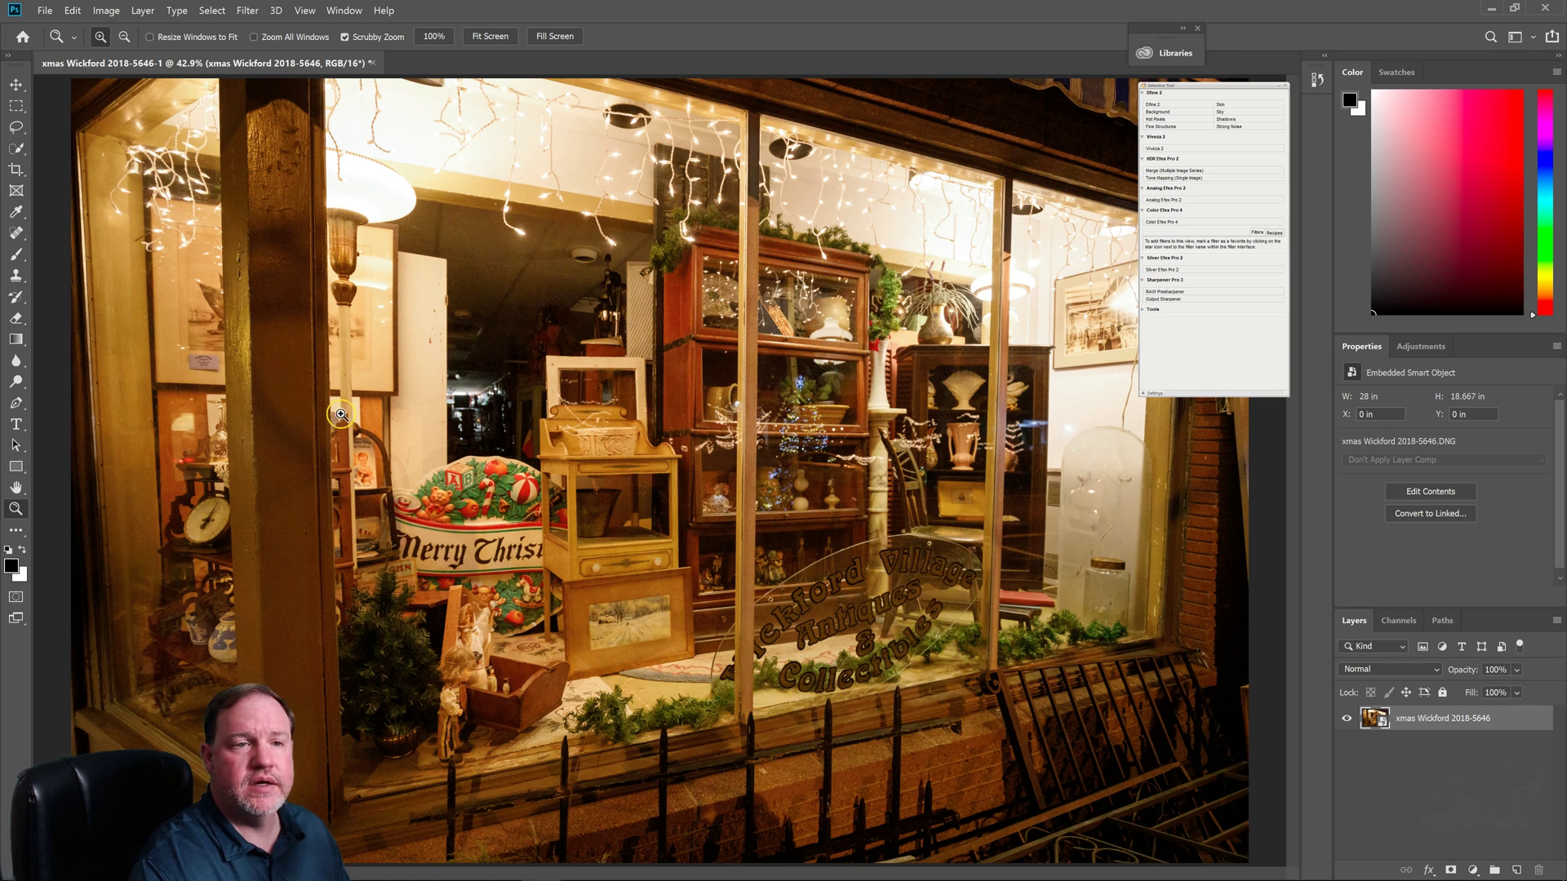
left_click(247, 11)
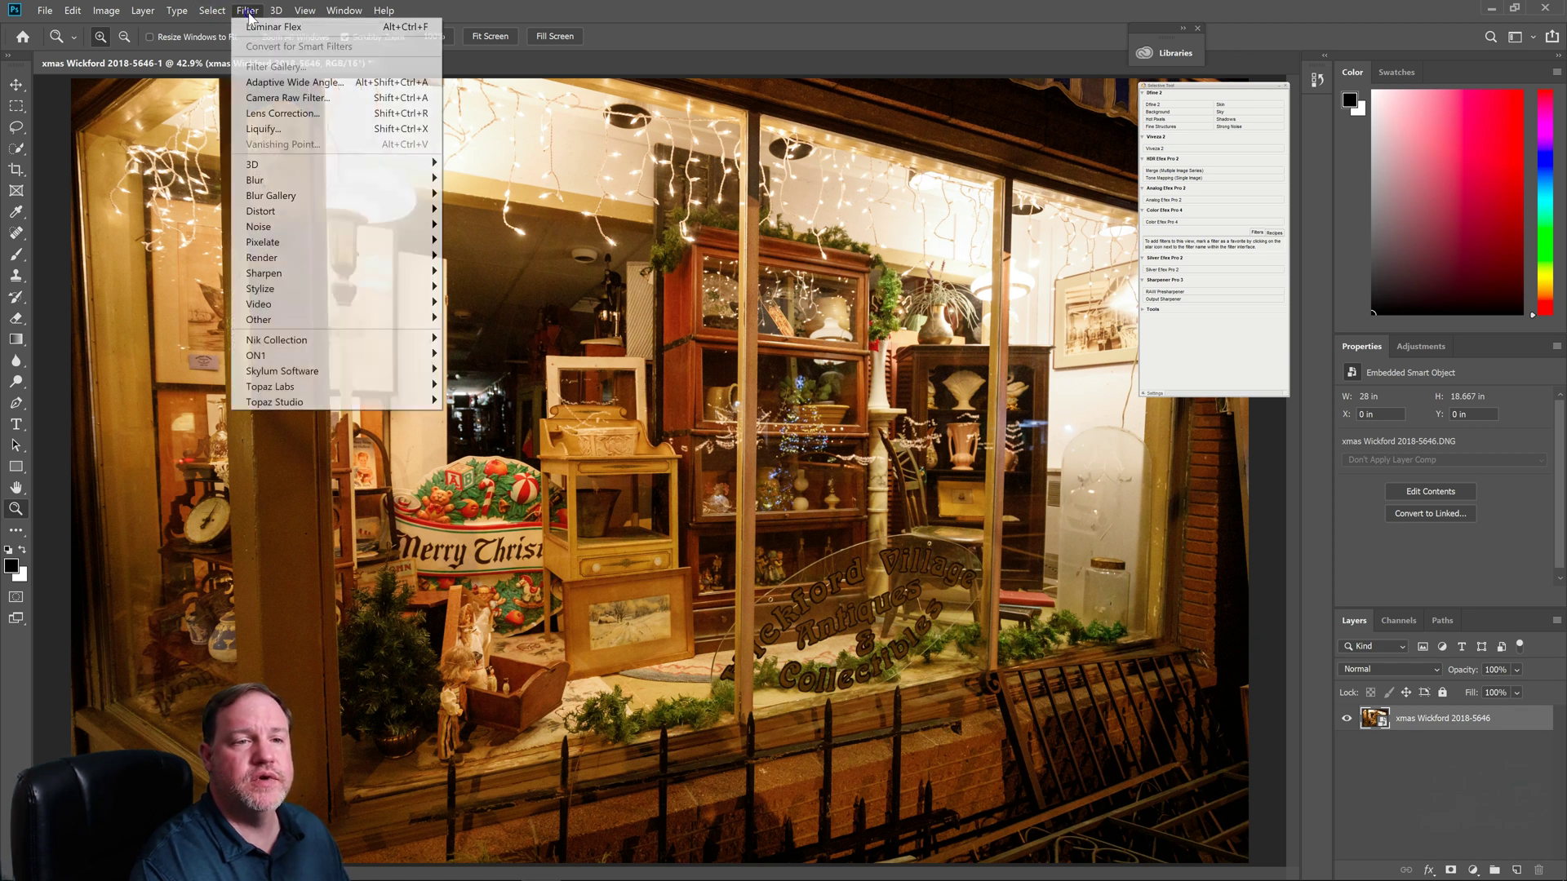
left_click(315, 374)
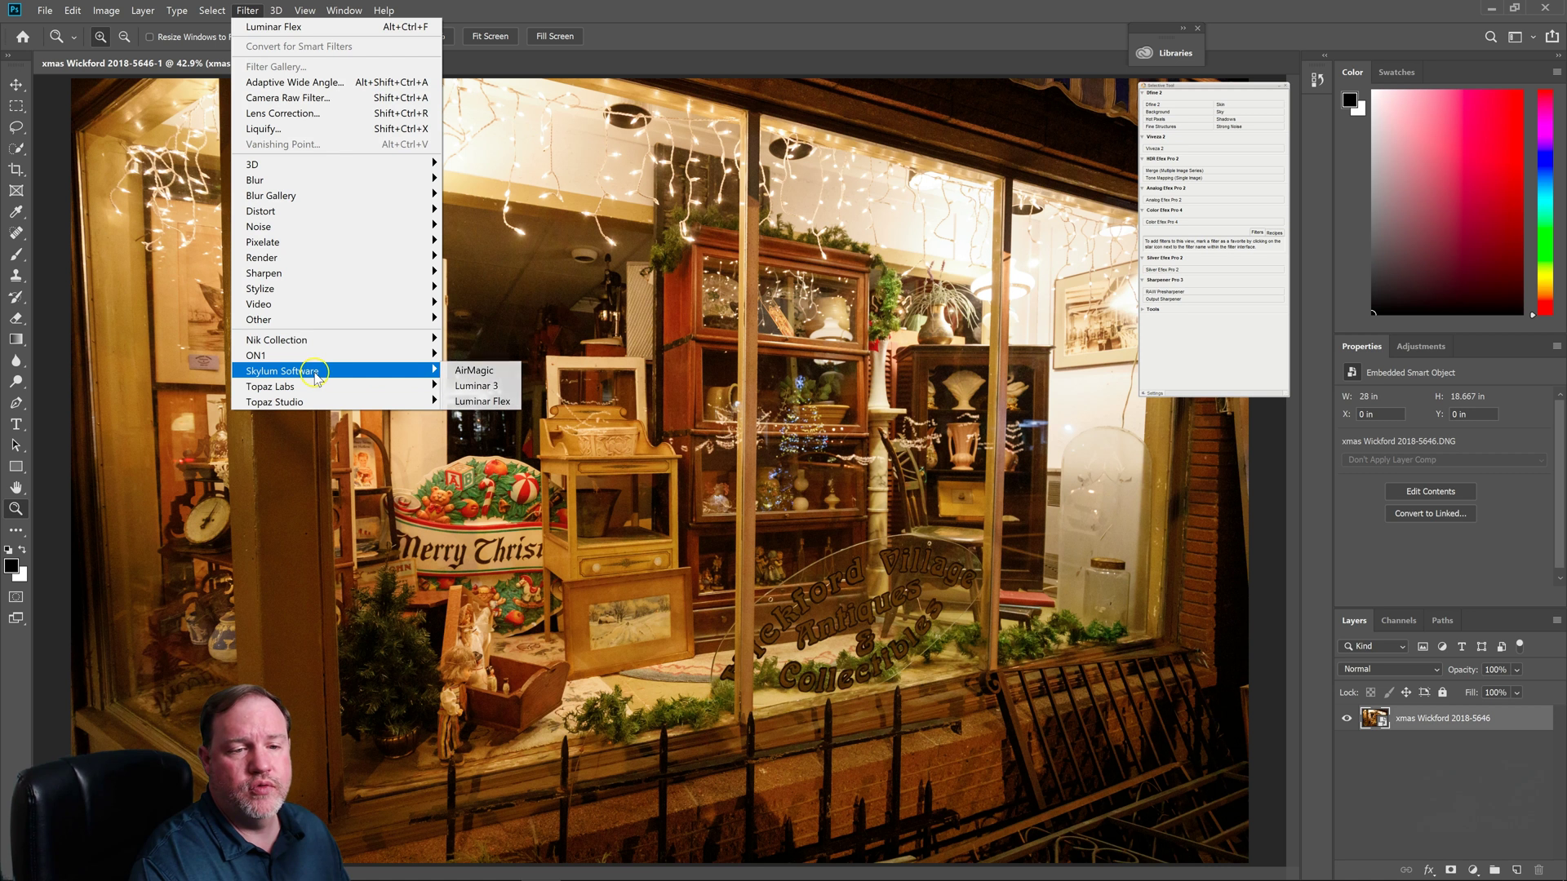
left_click(477, 401)
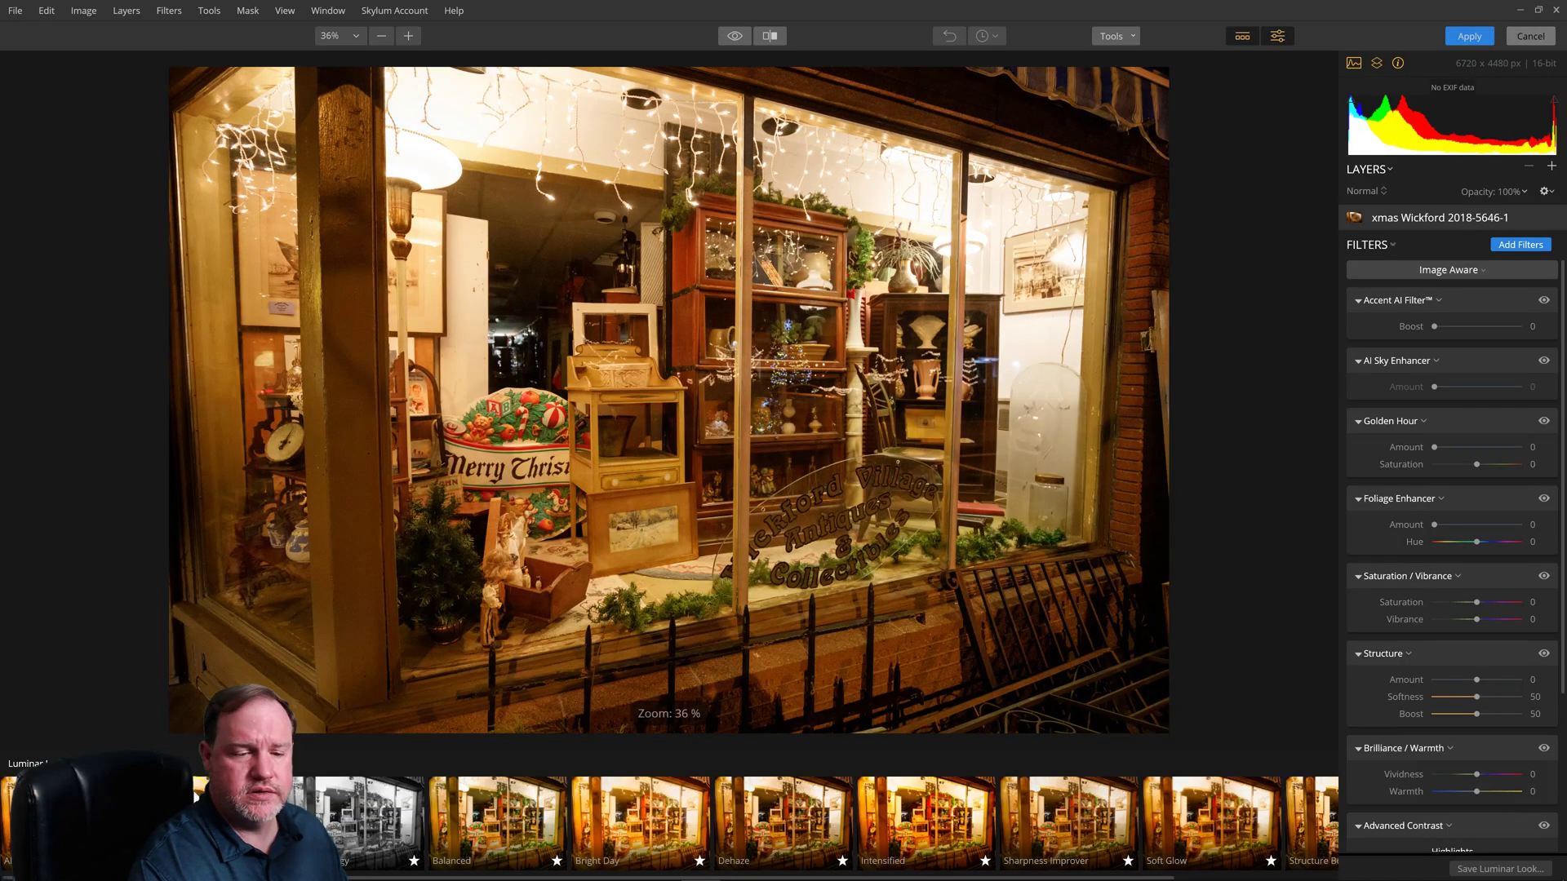
left_click(344, 834)
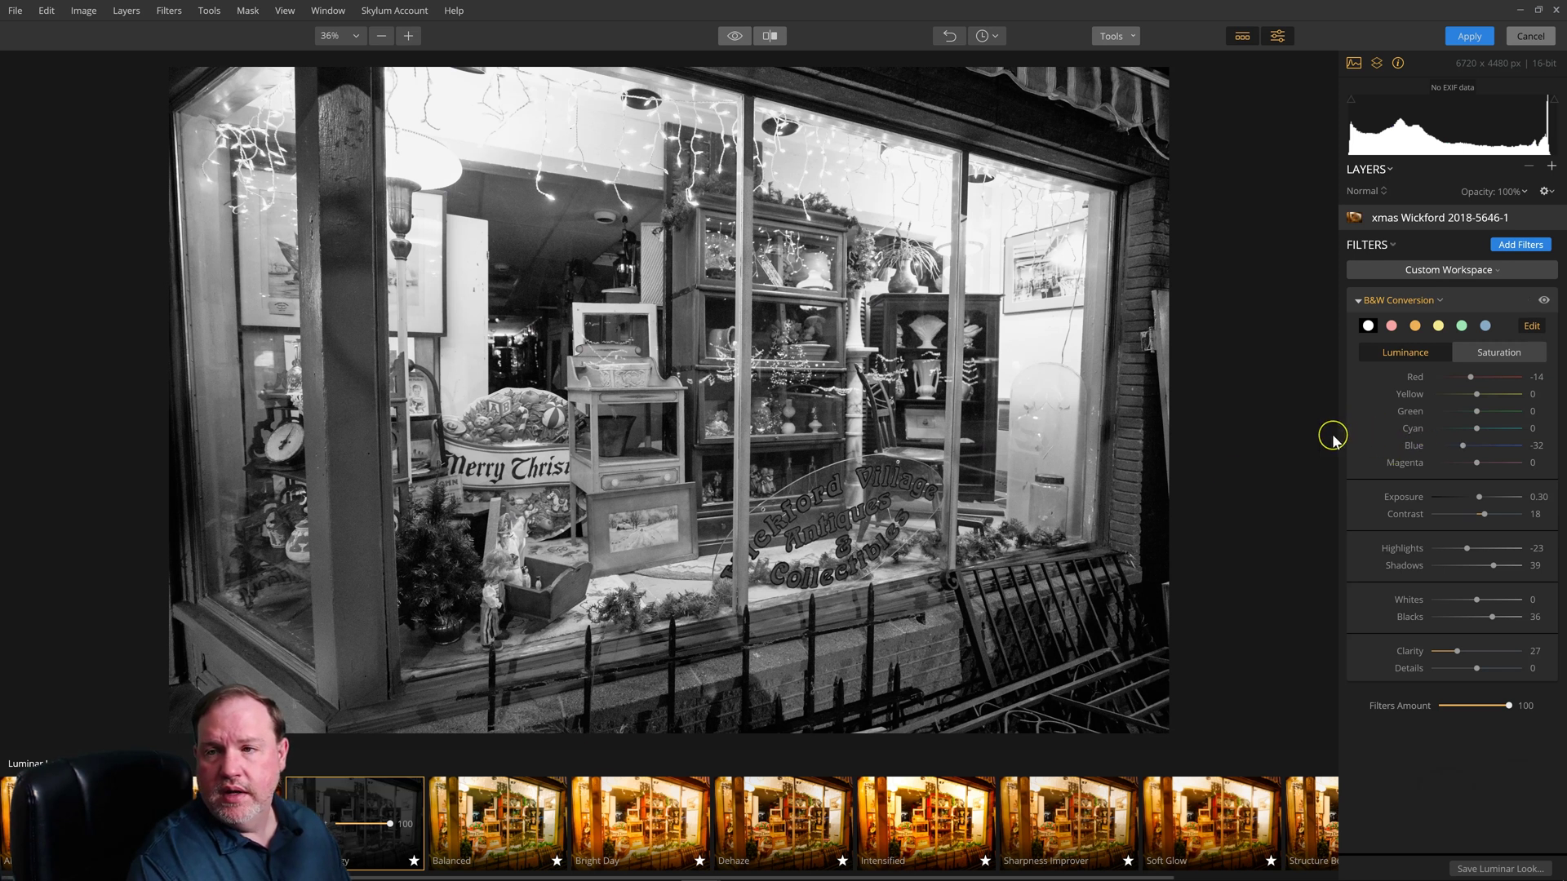
left_click(1486, 37)
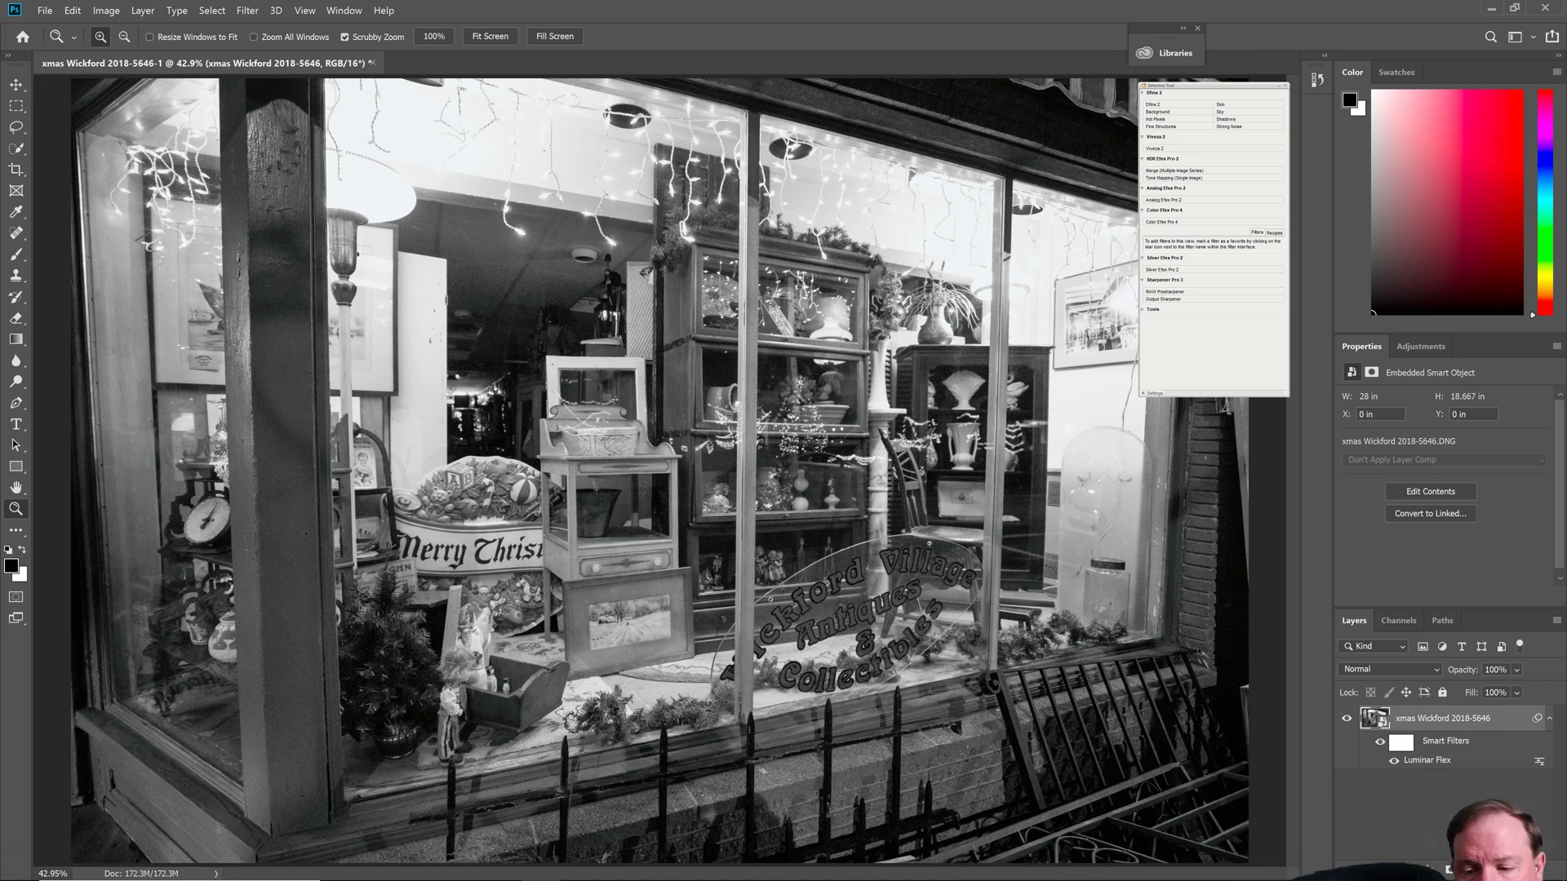
Reopen the Luminar Flex smart filter and set the B&W Conversion luminance to Red 71 and Yellow -100, applying the change
double_click(1417, 761)
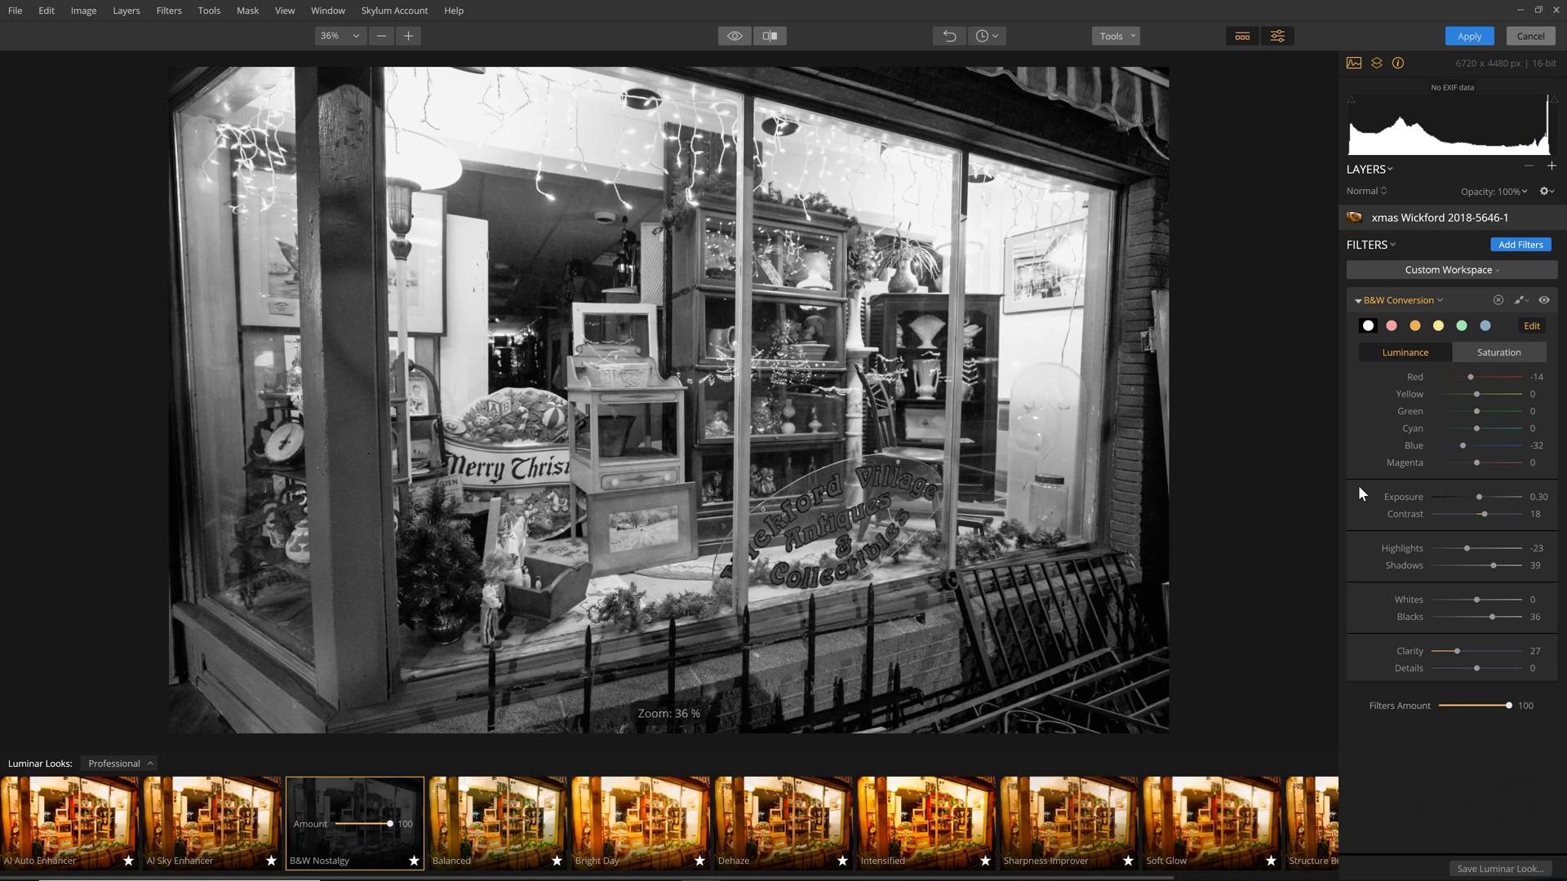
left_click_drag(1471, 377, 1430, 400)
left_click(1487, 397)
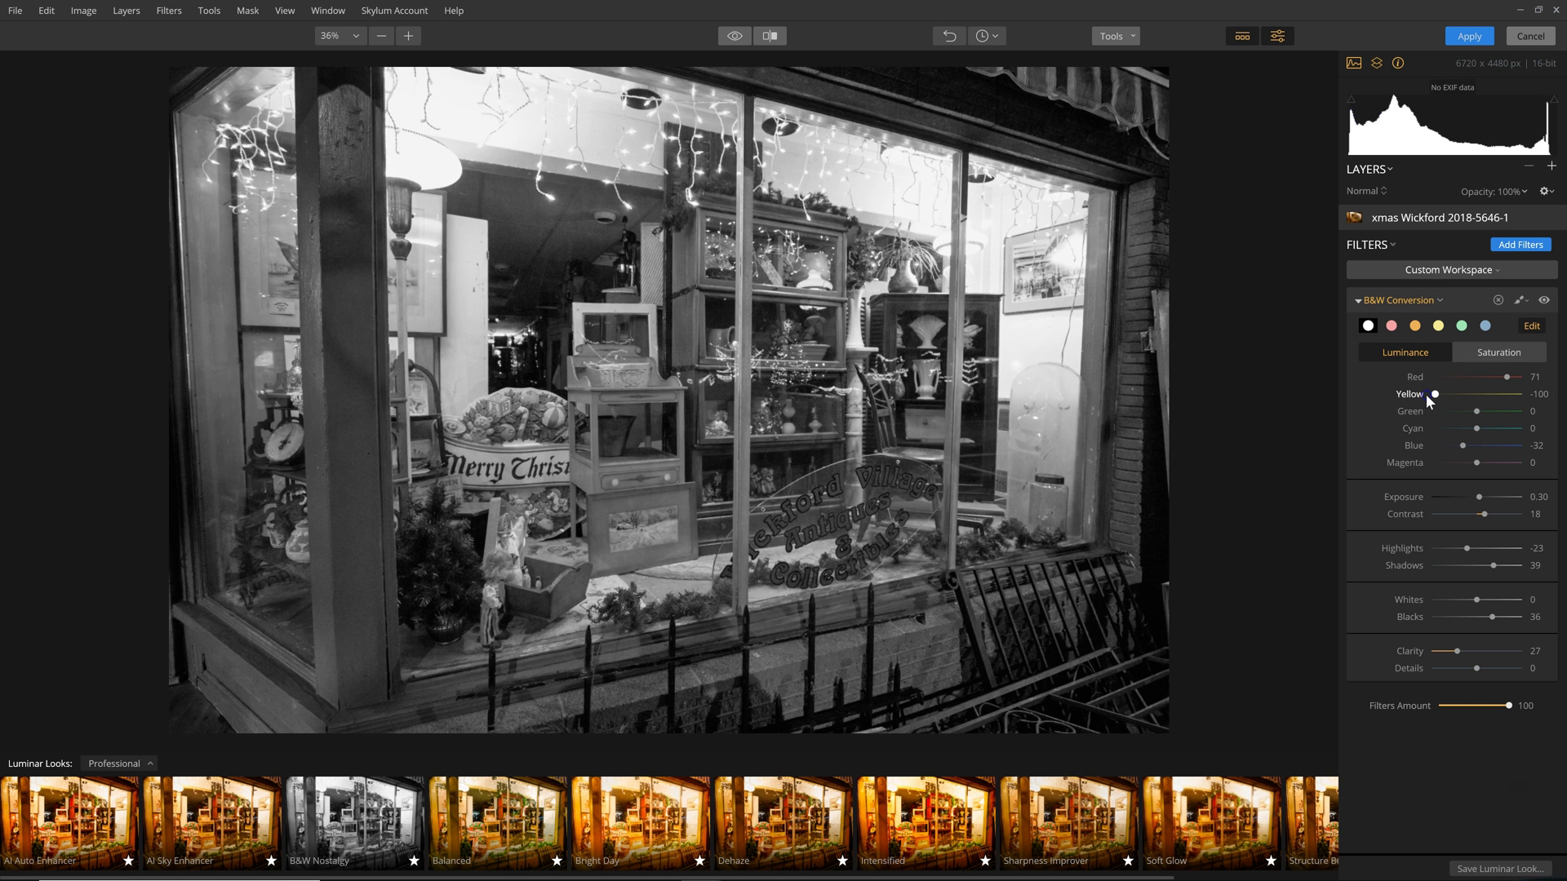
left_click(1469, 36)
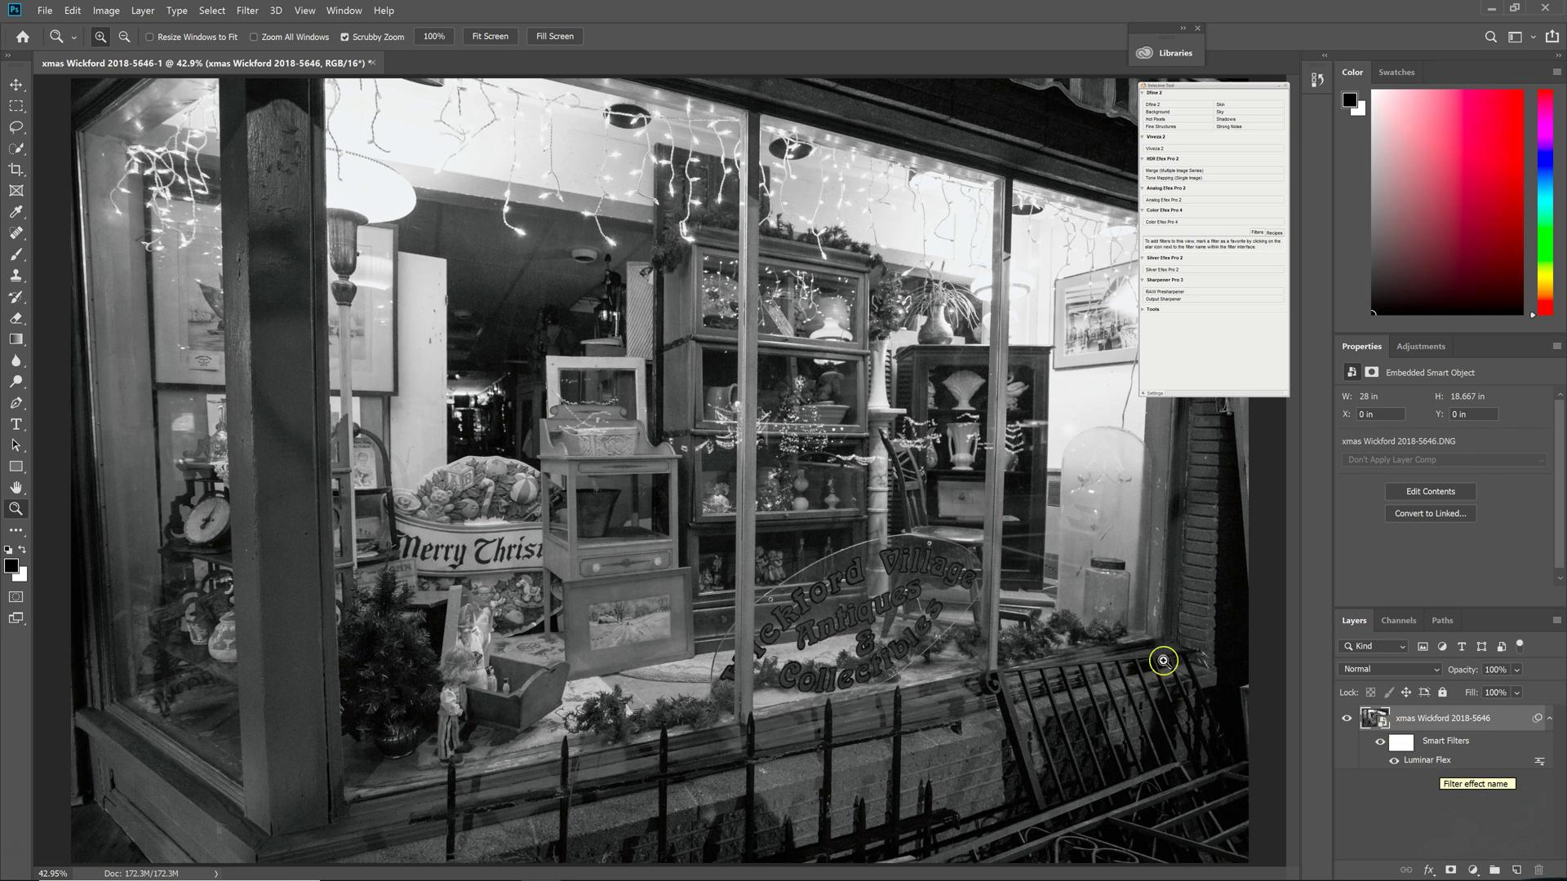
Save and close the Photoshop document, return to Lightroom Classic and select xmas Wickford 2018-5646-Edit.tif
left_click(372, 65)
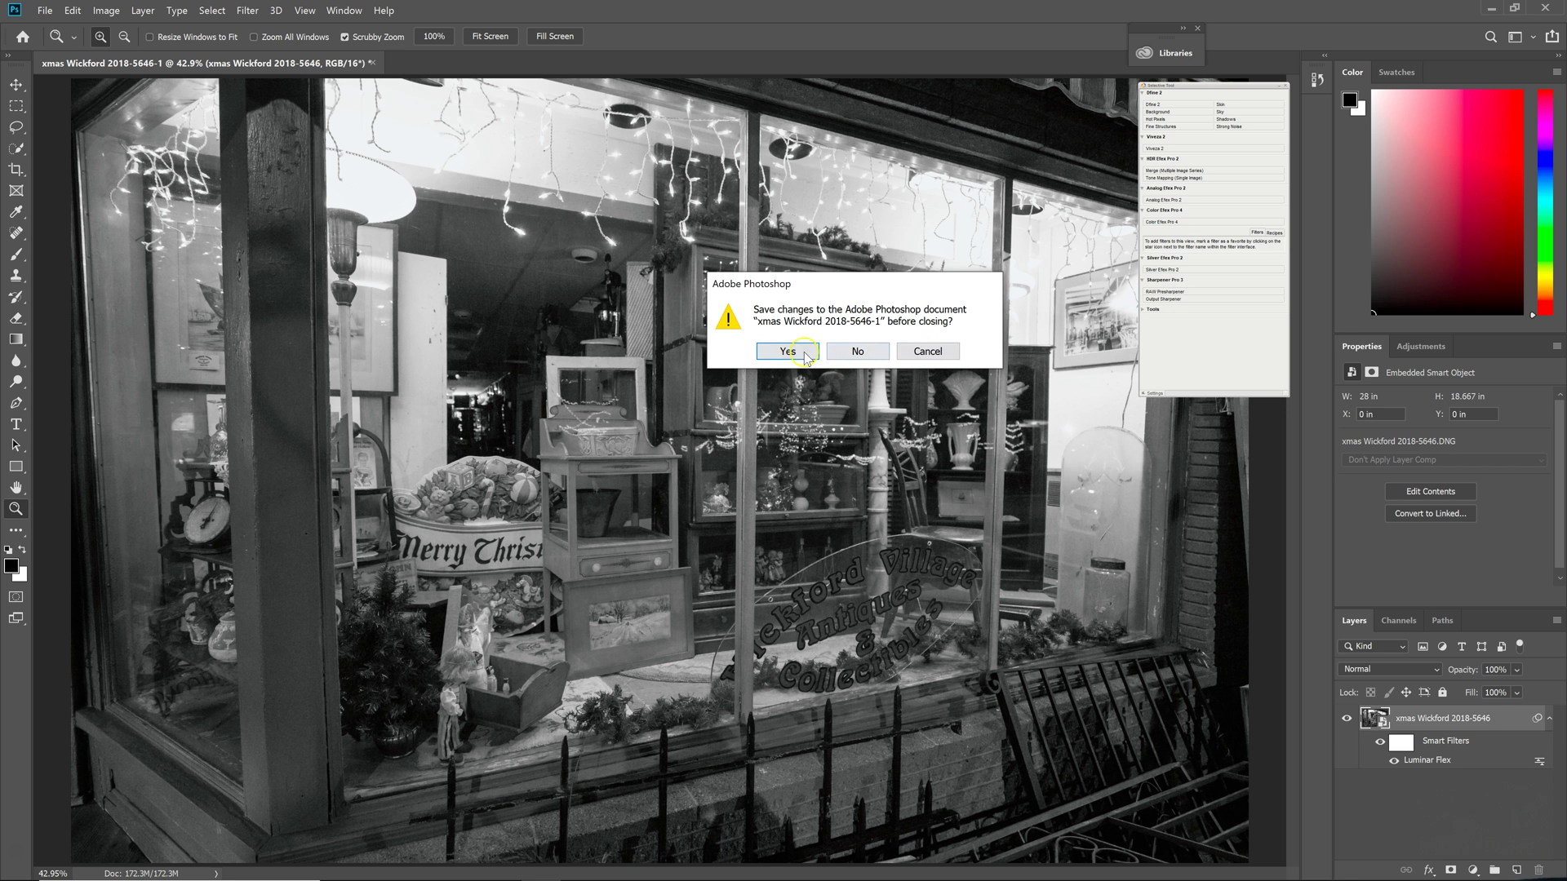
left_click(779, 350)
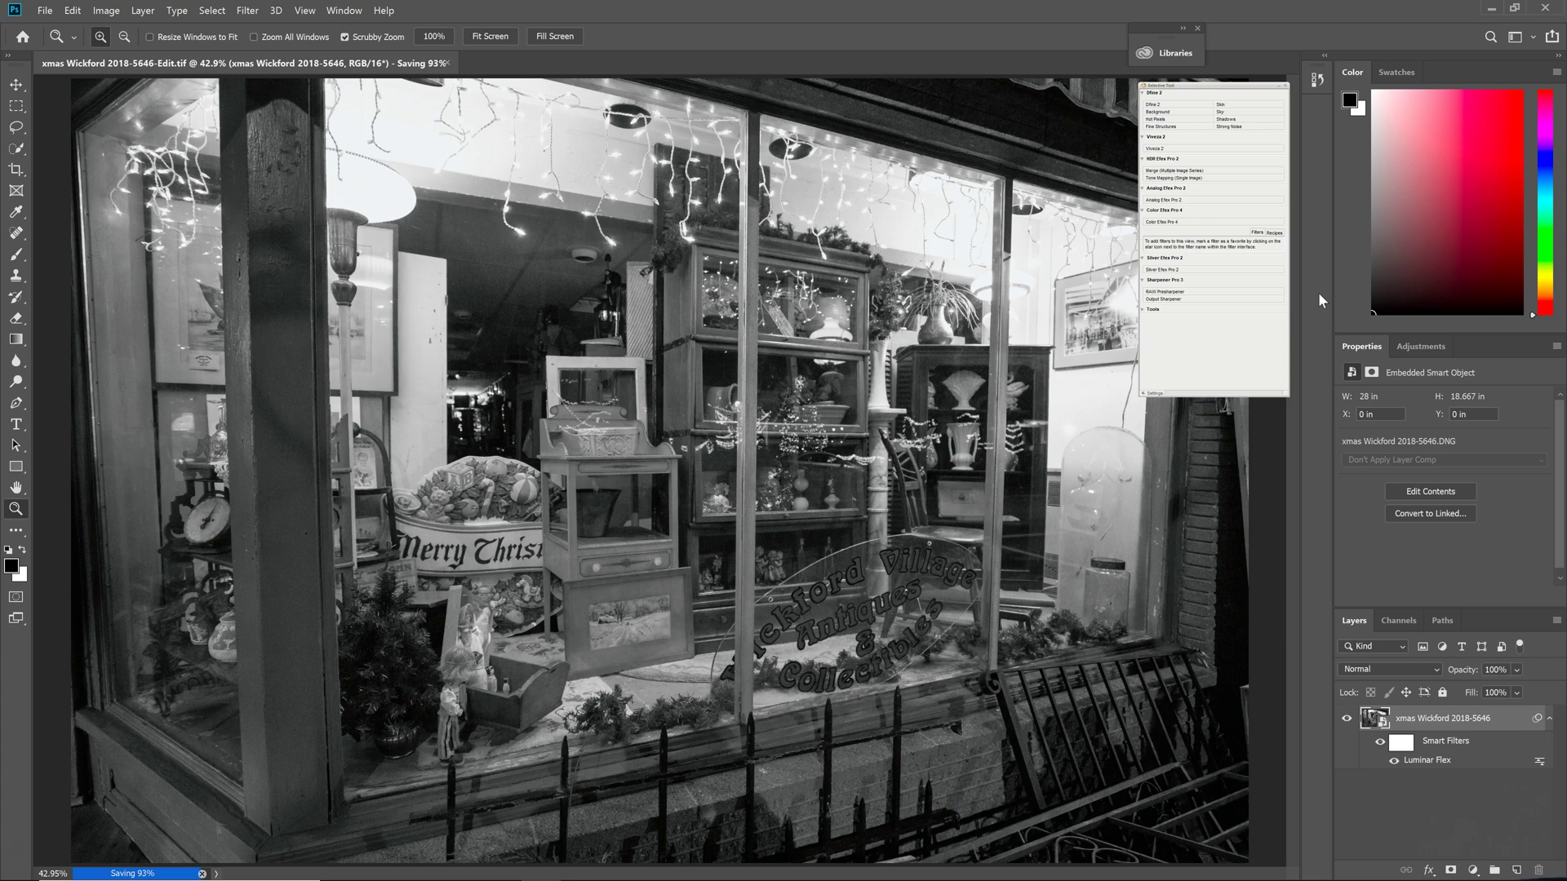
key("ctrl+w")
left_click(1487, 12)
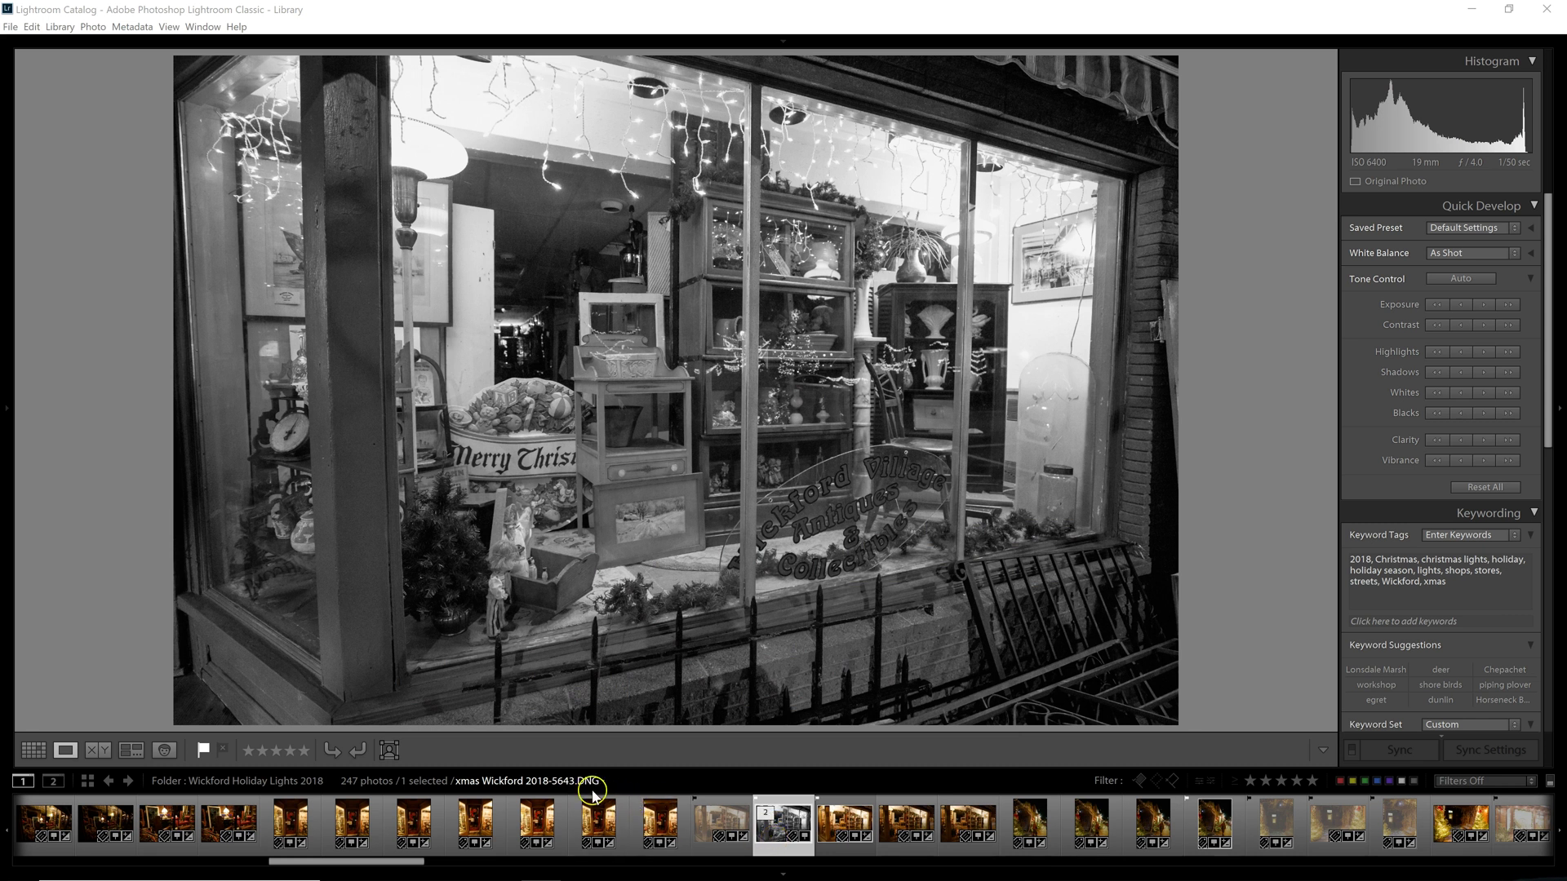
left_click(786, 843)
Review the plug-in extras available for transferring the black-and-white shop window photo to Luminar Flex
left_click(10, 26)
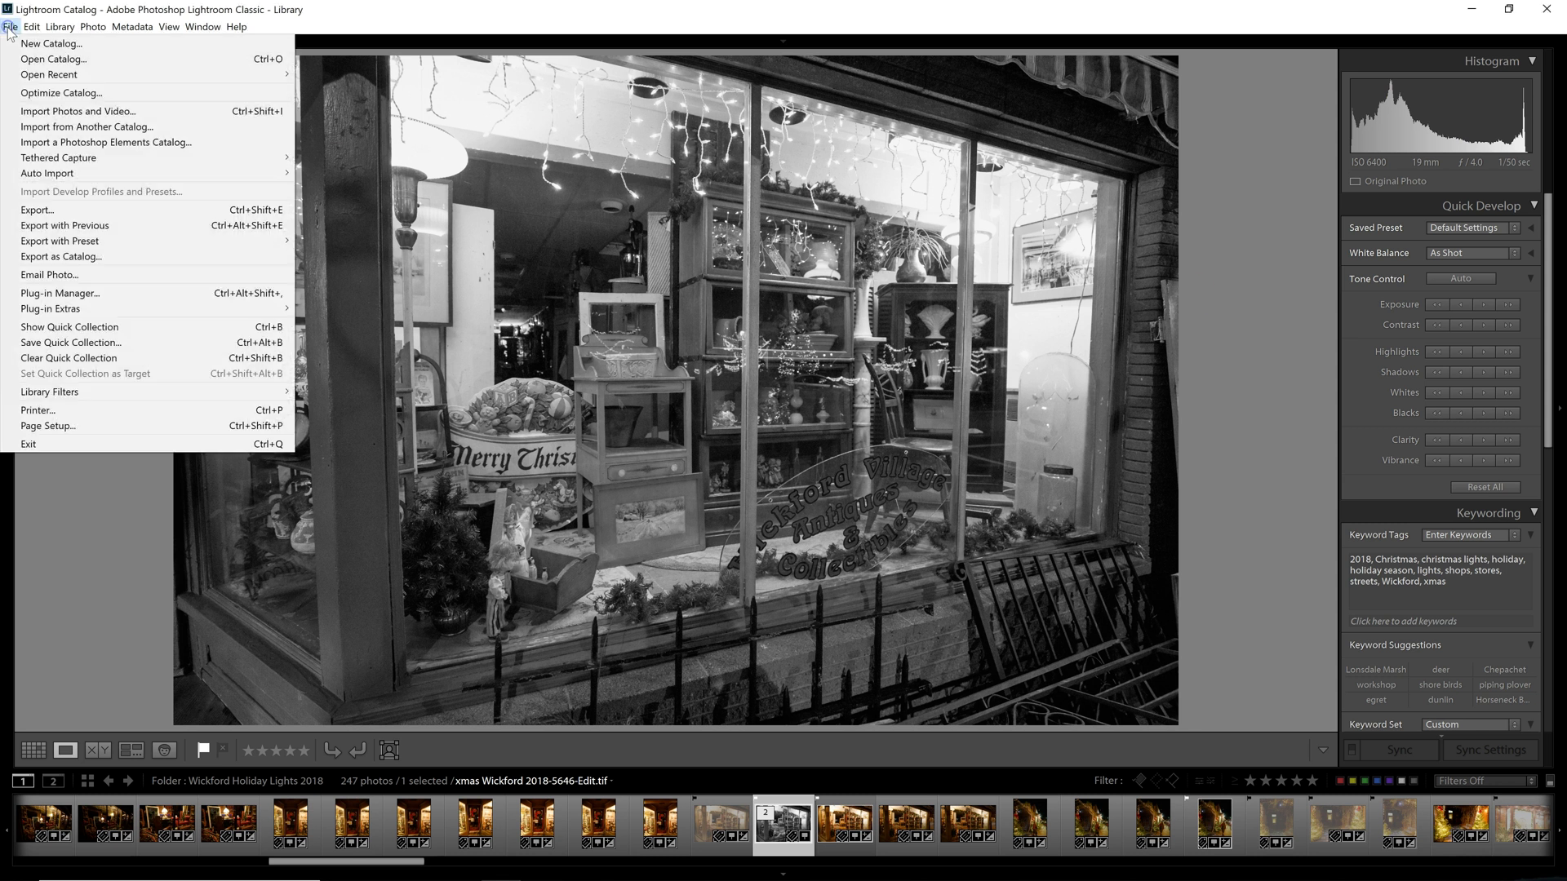
mouse_move(86, 310)
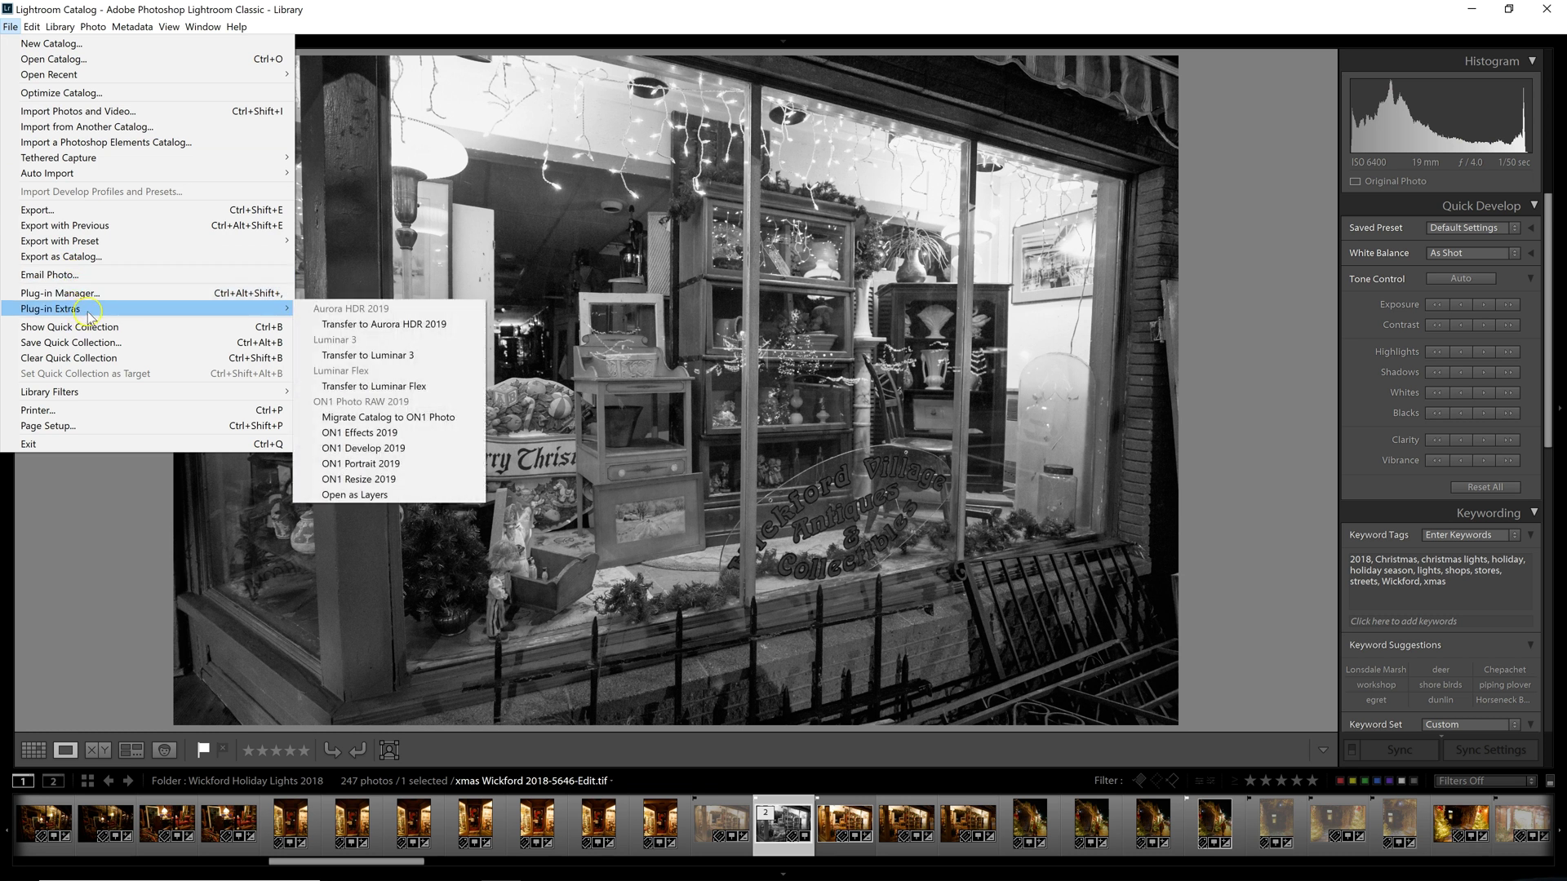
left_click(358, 360)
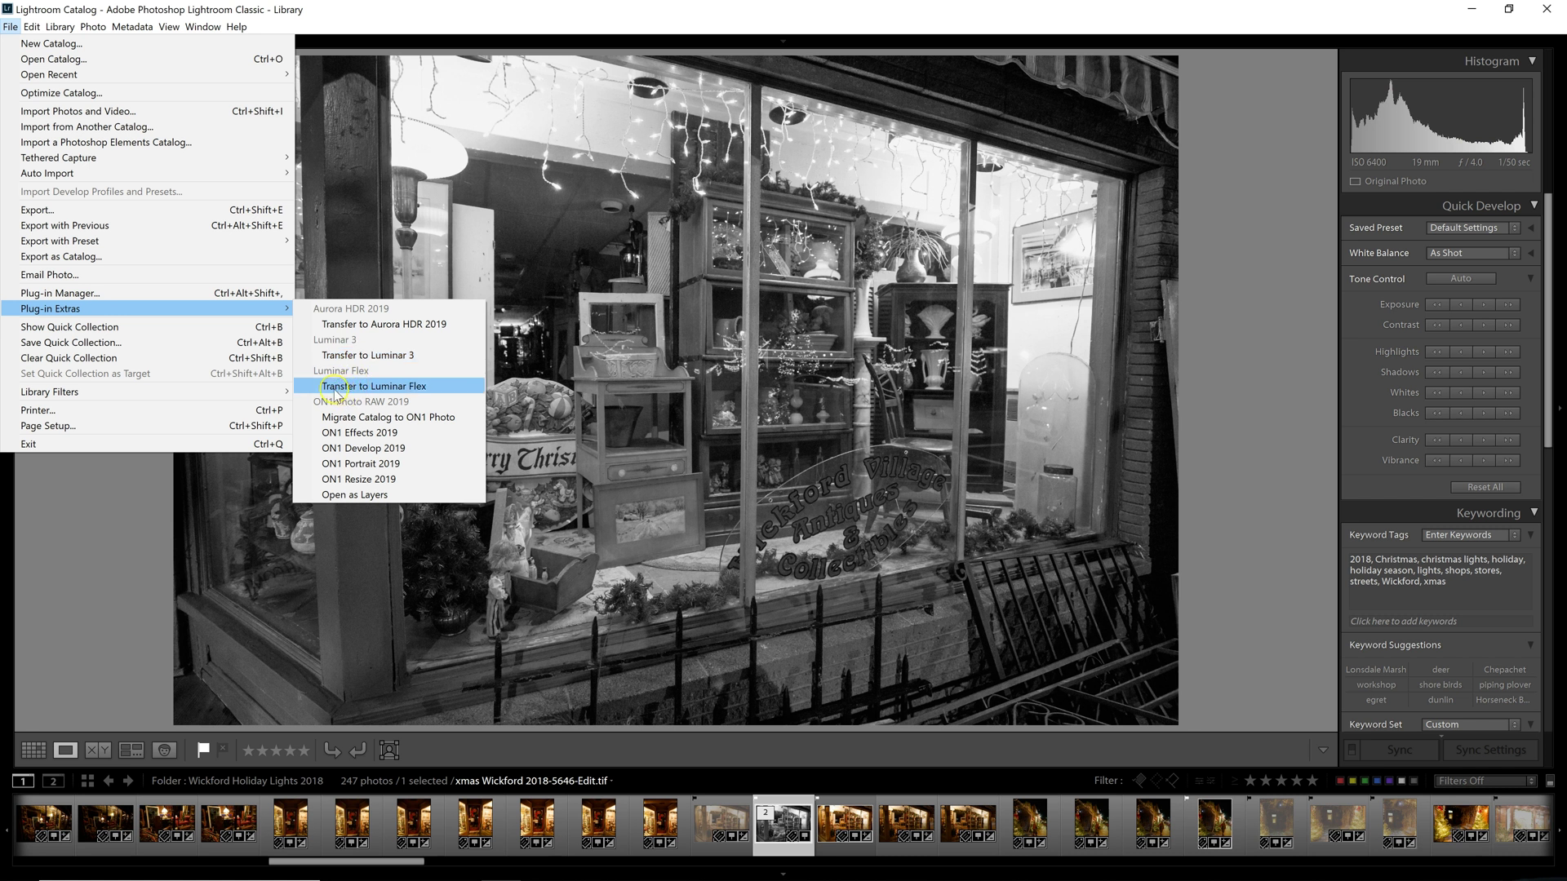
left_click(375, 393)
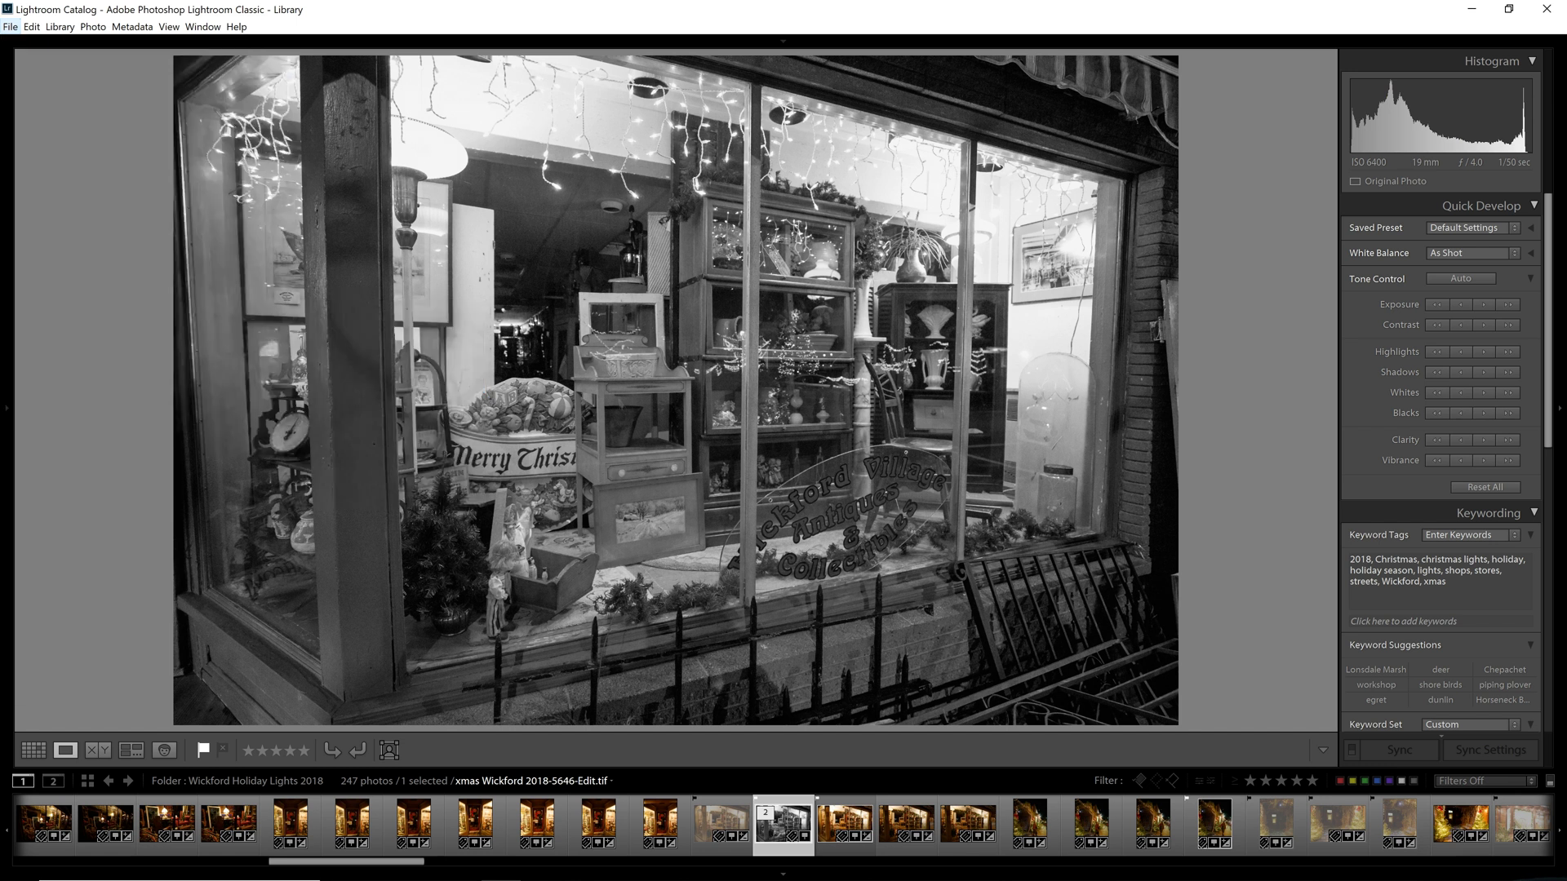
Minimize Lightroom Classic and switch to Chrome to view the Luminar Flex checkout page with its editions
left_click(1471, 9)
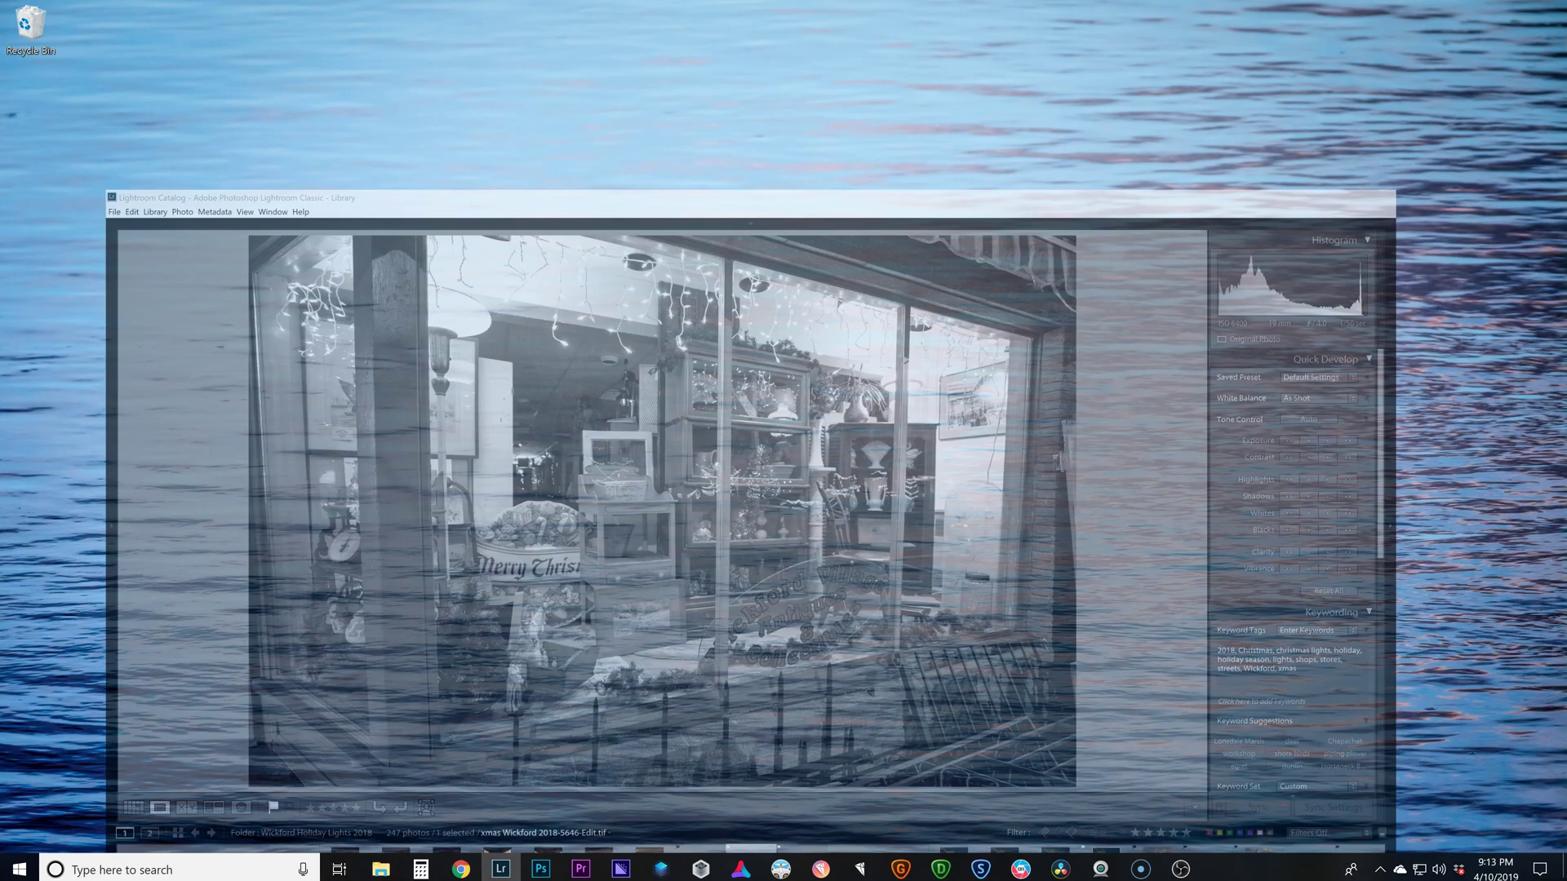
left_click(461, 865)
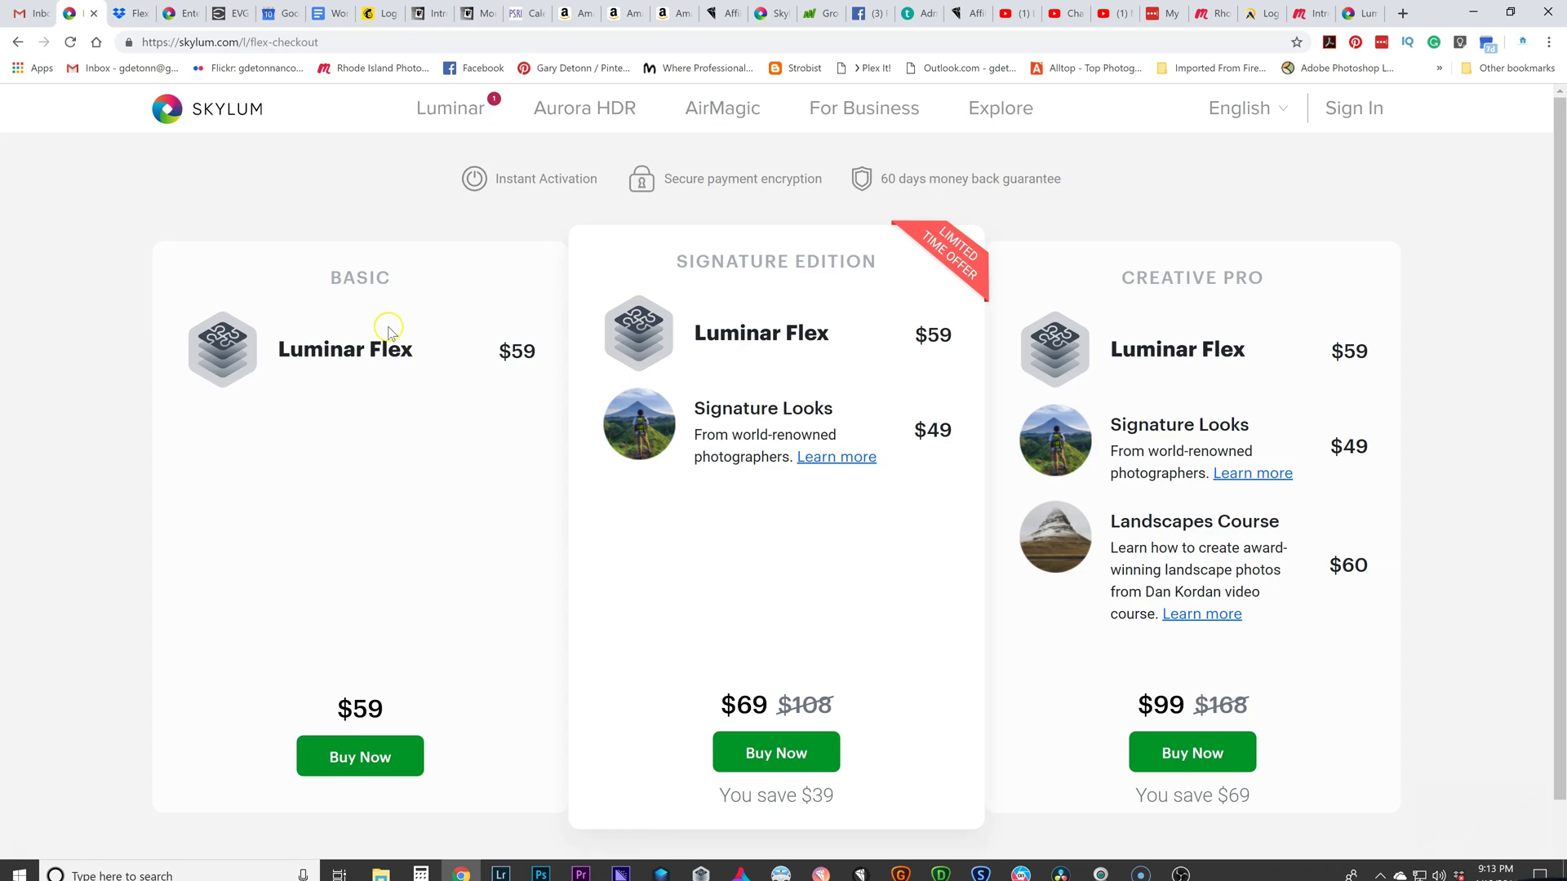